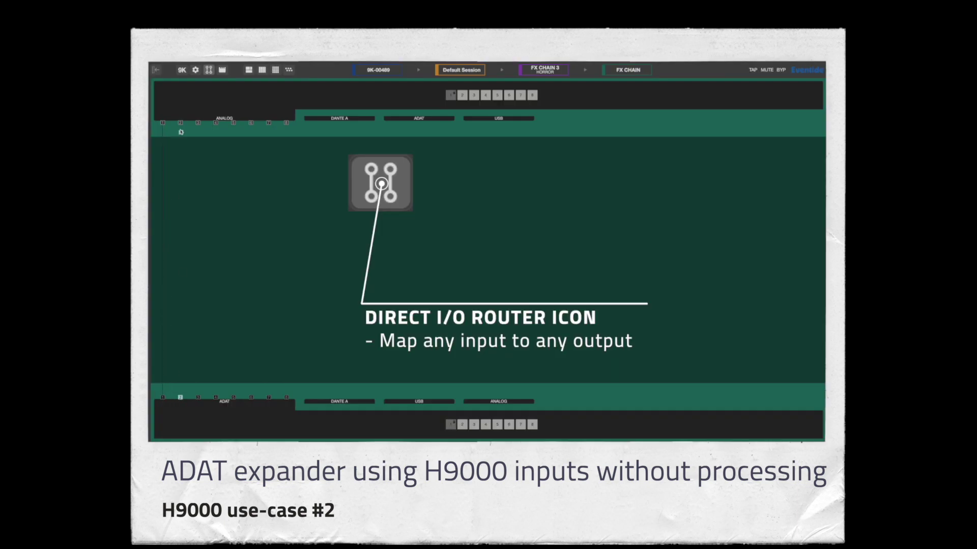
Route inputs 2 and 3 directly to outputs 2 and 3 in the Direct I/O router.
left_click(181, 124)
left_click(200, 124)
left_click(198, 398)
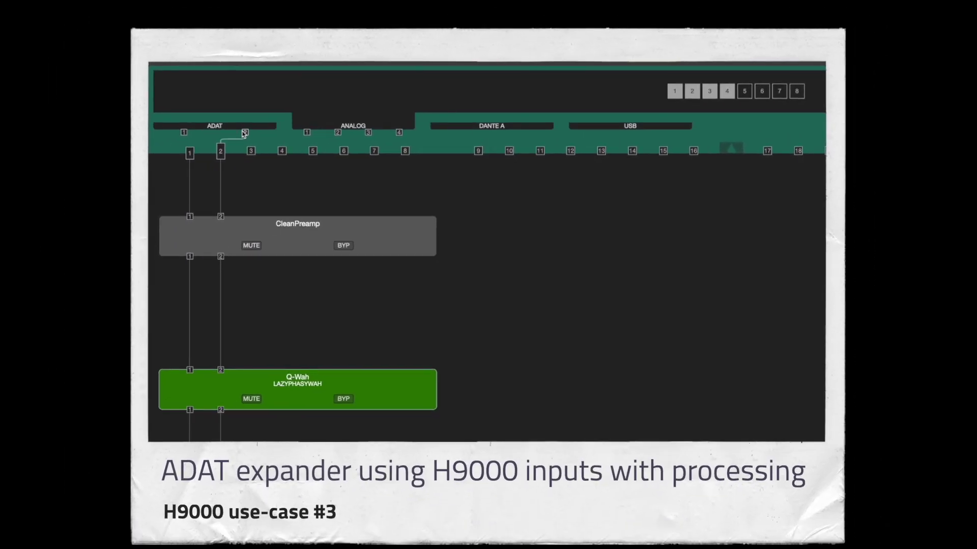
Connect ADAT input 2 to chain input 2 and ANALOG input 3 to chain input 1.
left_click(245, 134)
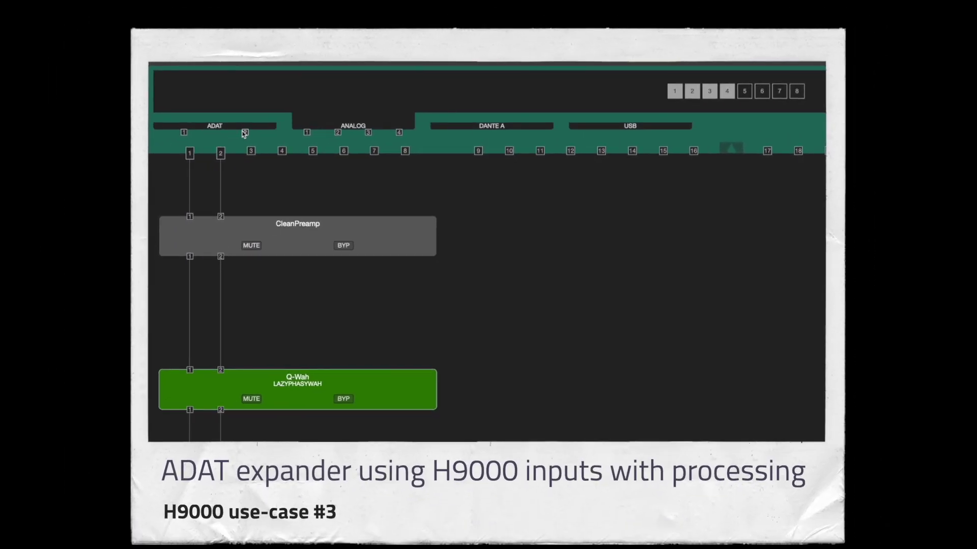
left_click(369, 133)
left_click(190, 153)
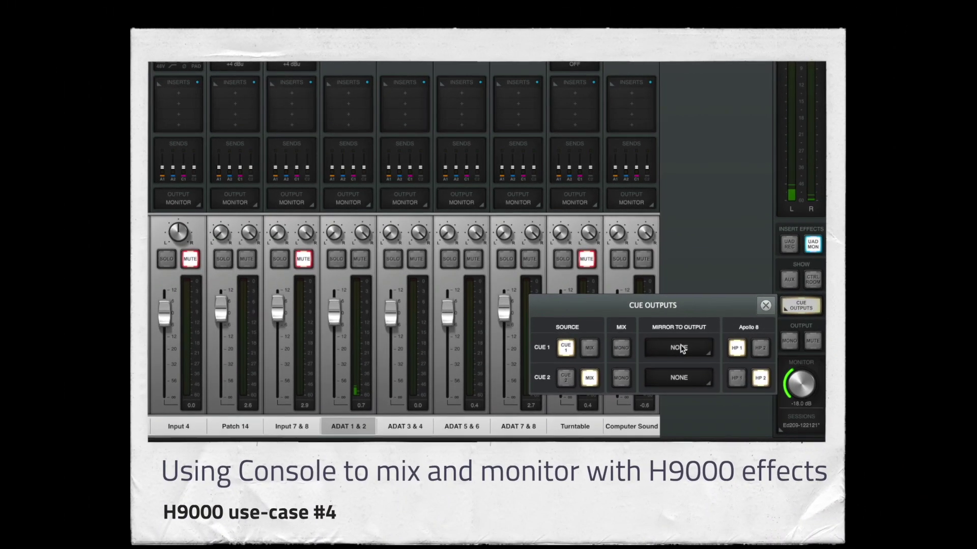
Set CUE 1's Mirror to Output to ADAT 1-2 in Cue Outputs.
left_click(680, 349)
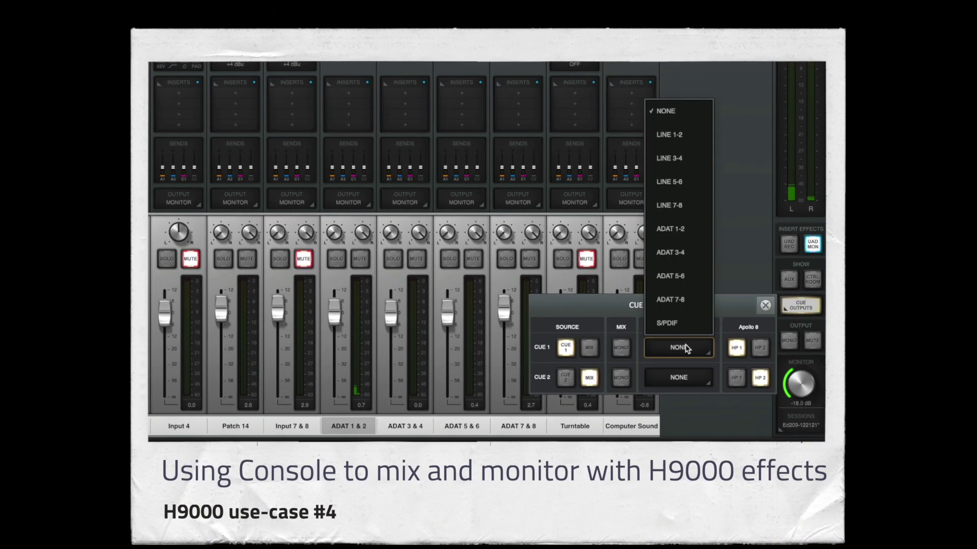
left_click(681, 231)
left_click(764, 305)
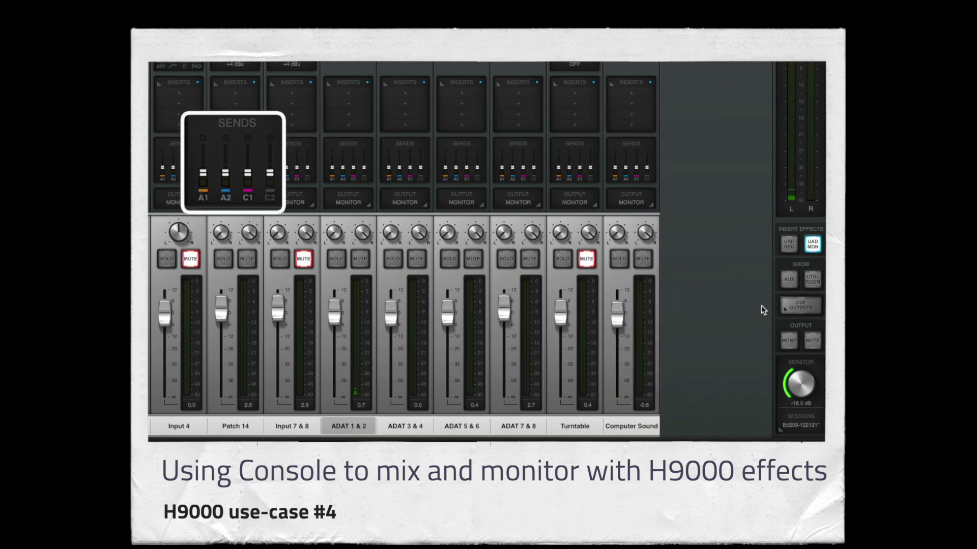
Raise Patch 14's CUE 1 send to -19.6, then save the session under a new name.
left_click(244, 156)
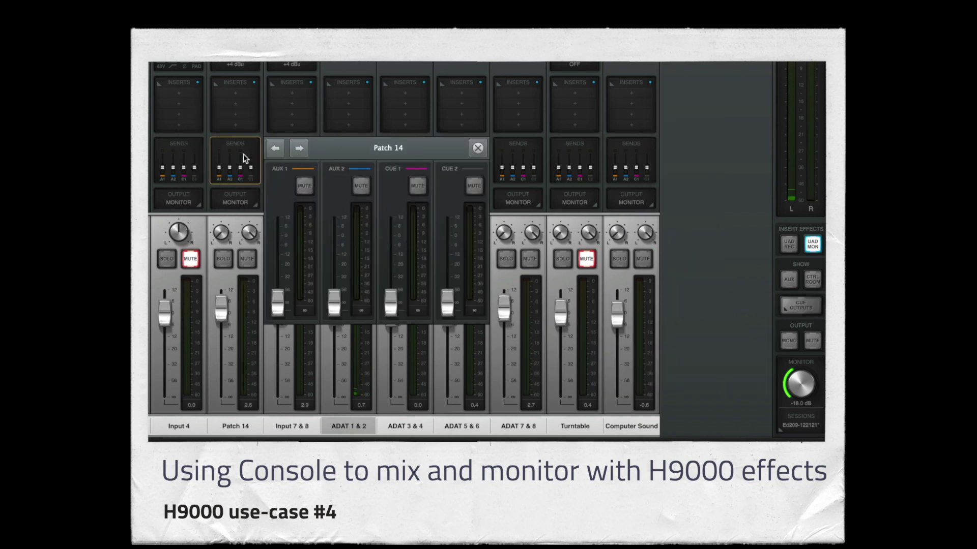
left_click_drag(390, 304, 392, 240)
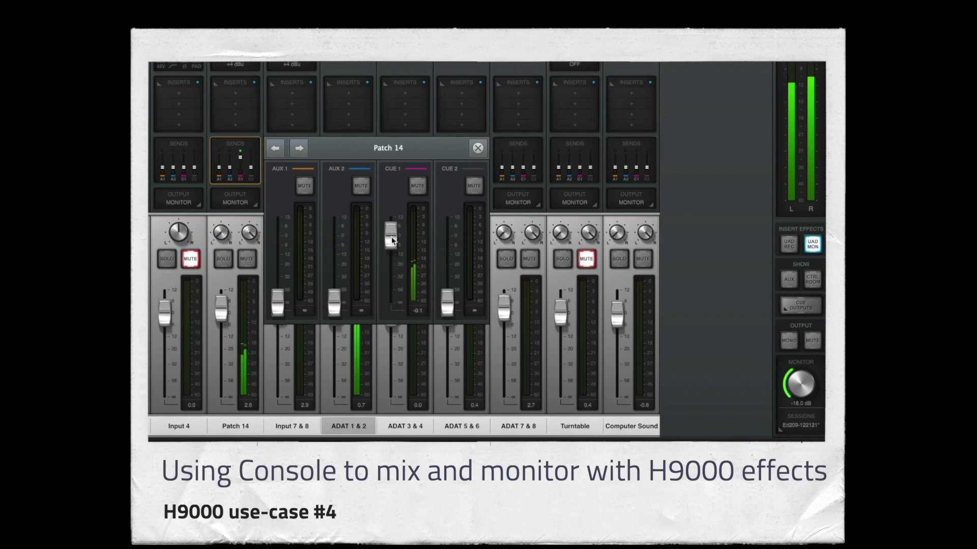
left_click(478, 148)
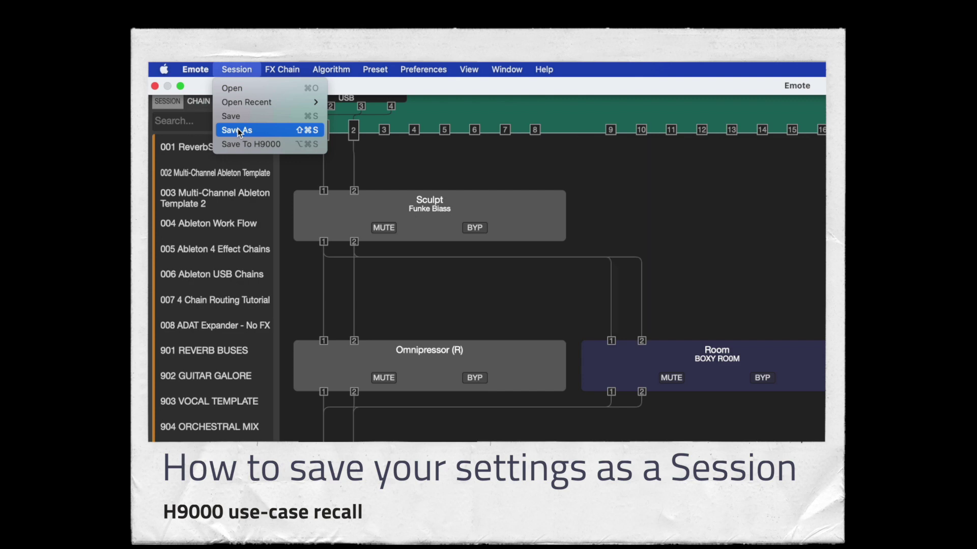
left_click(237, 130)
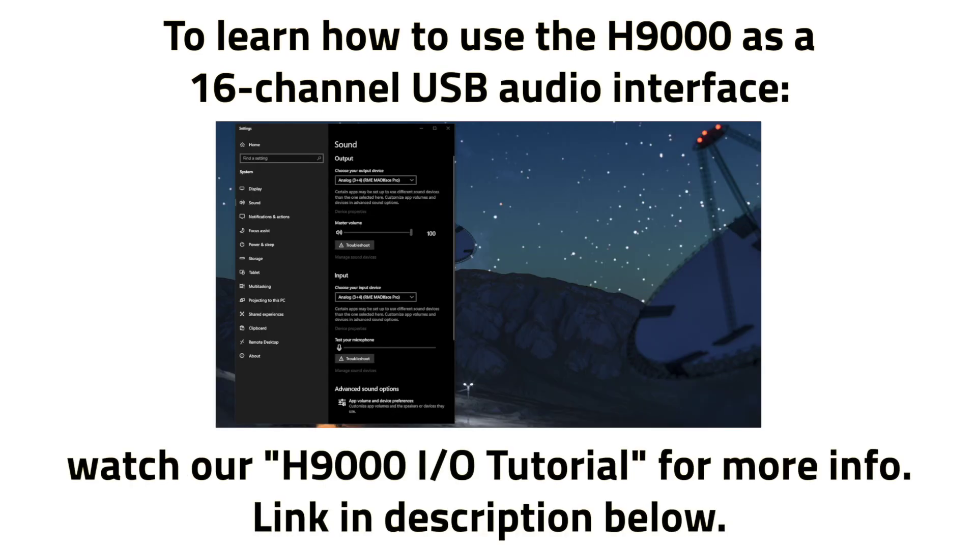
scroll(425, 284, "down", 5)
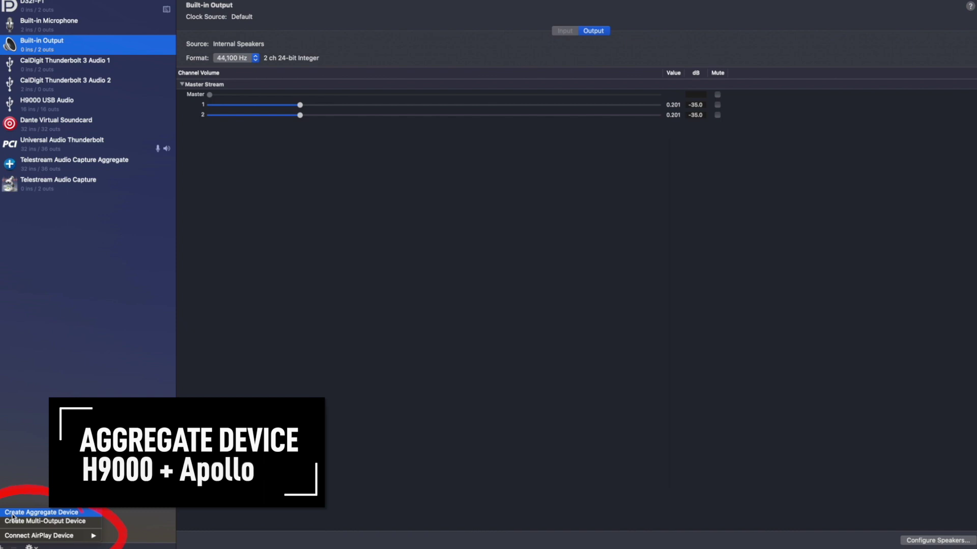
Create an aggregate device using H9000 USB Audio and Universal Audio Thunderbolt.
left_click(20, 508)
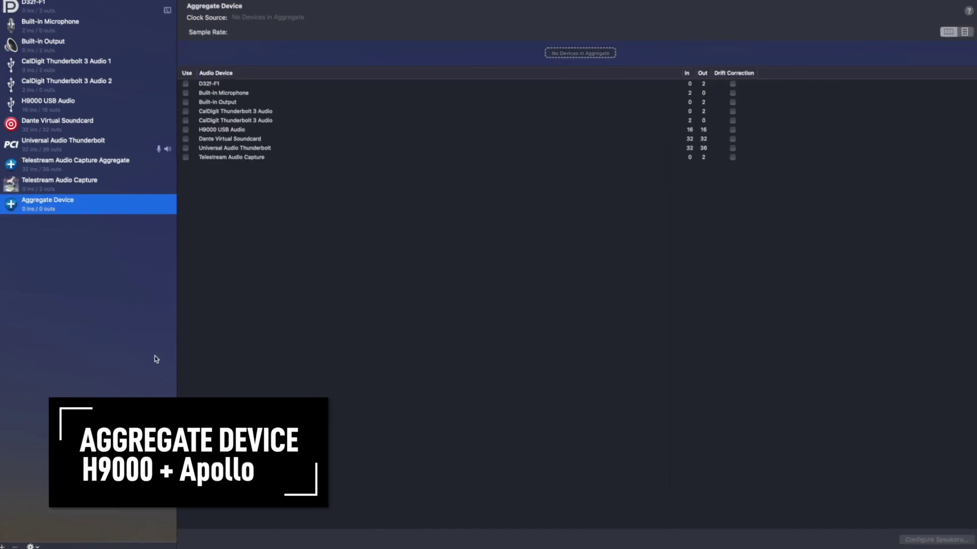
left_click(186, 130)
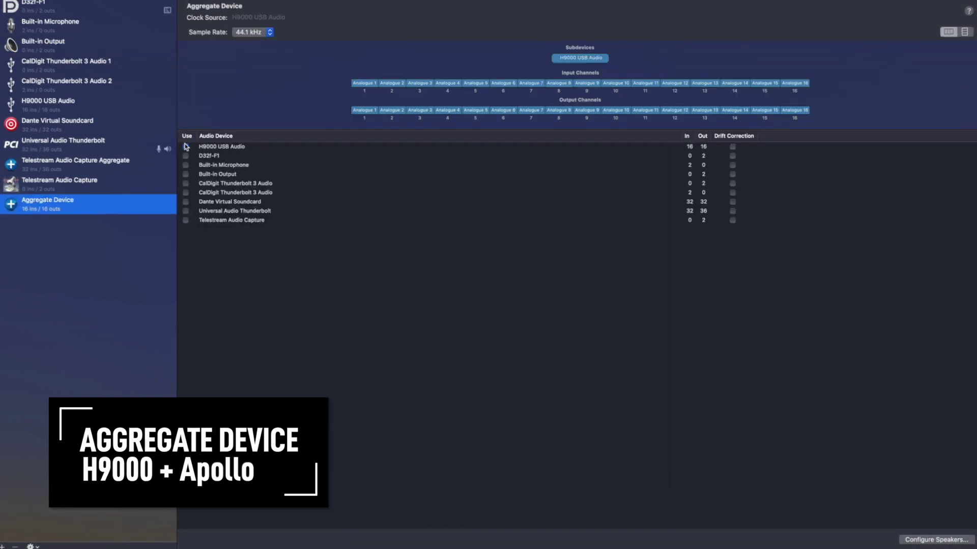
left_click(185, 210)
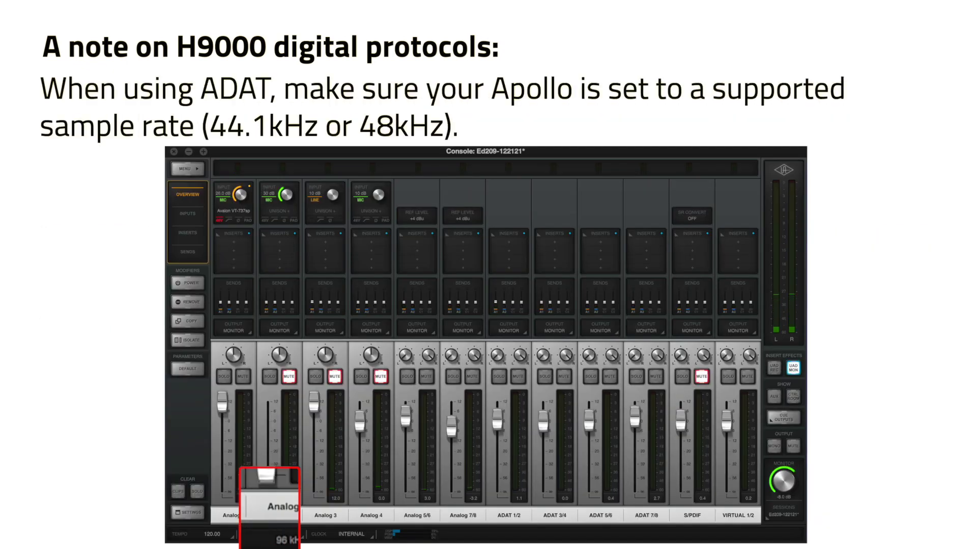
Change Console's Rate setting to 44.1 kHz.
left_click(267, 534)
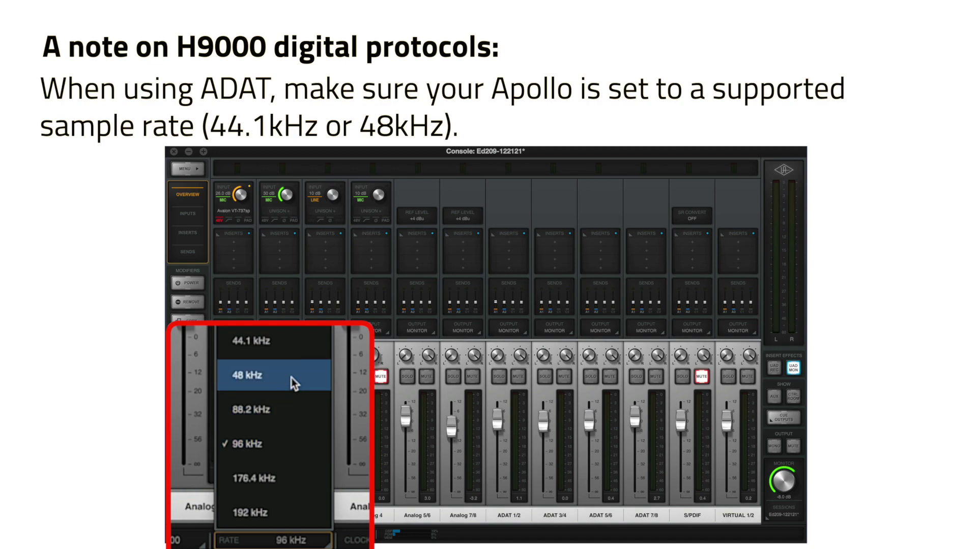
left_click(291, 349)
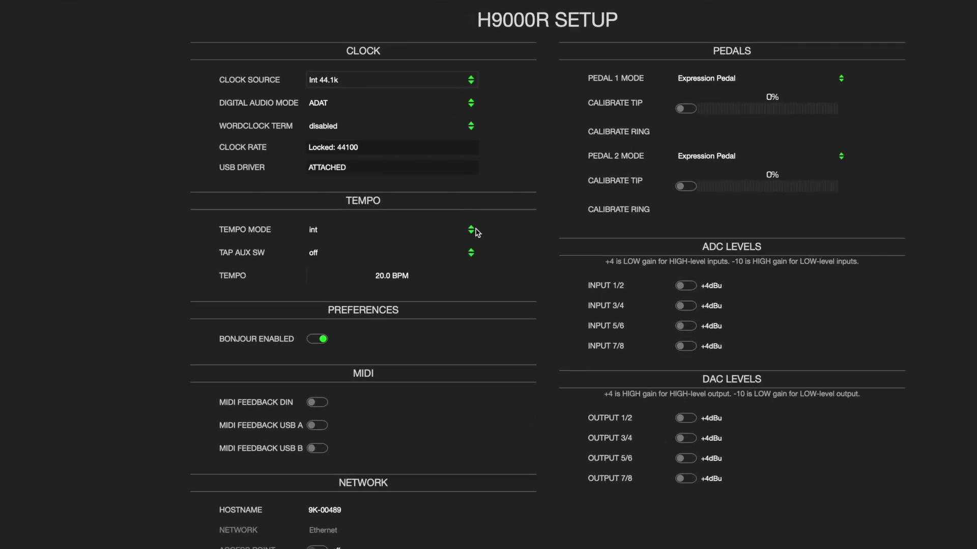
Set the H9000R Clock Source to ADAT and keep Digital Audio Mode on ADAT.
left_click(455, 82)
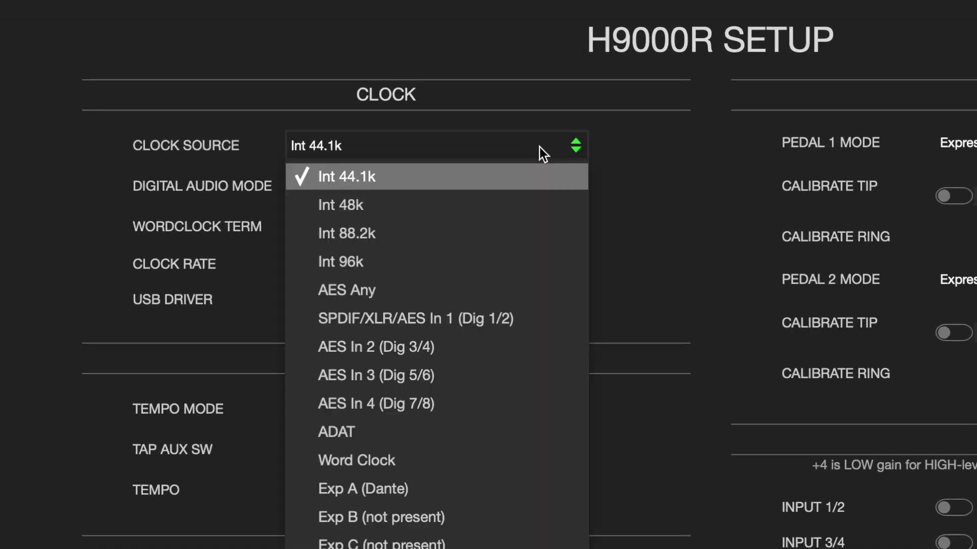
left_click(516, 420)
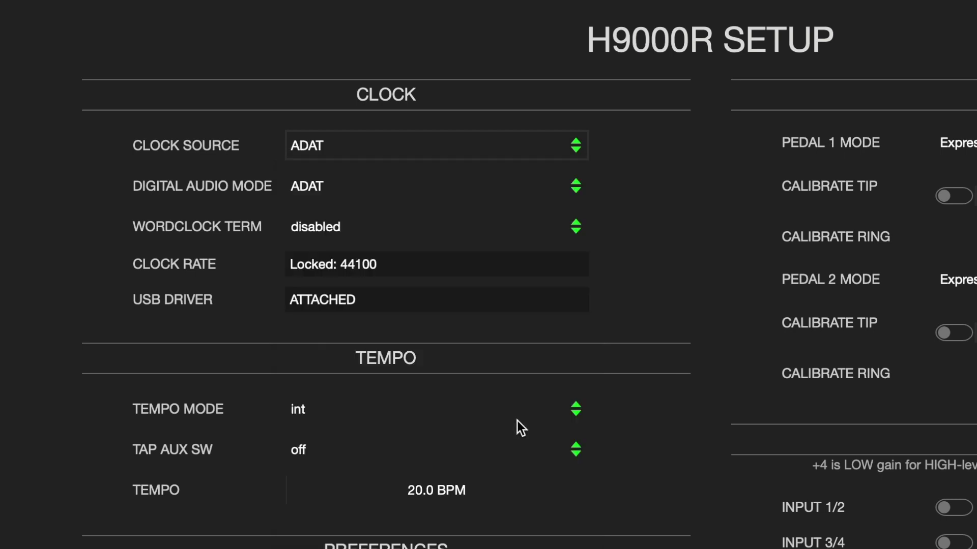
left_click(496, 188)
left_click(467, 330)
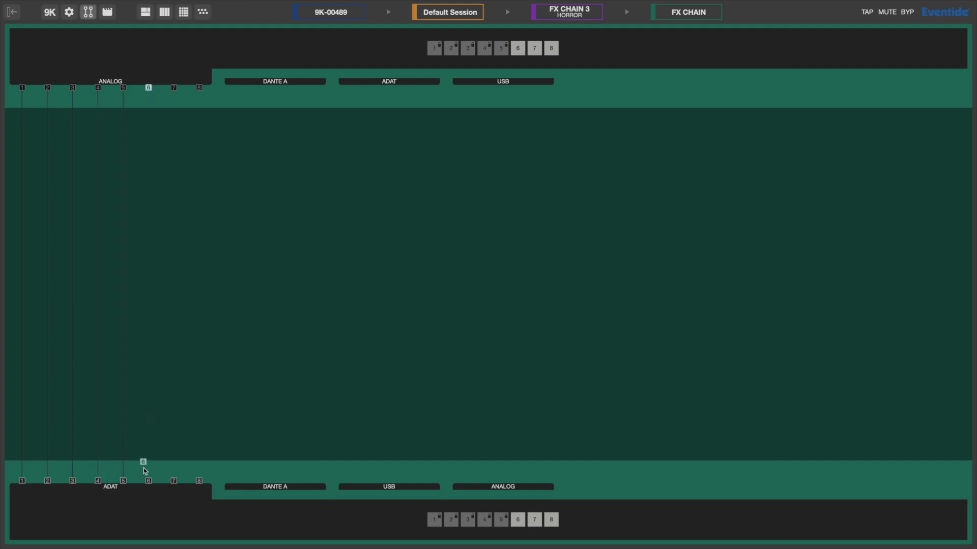
Route ANALOG inputs 6, 7 and 8 to ADAT outputs 6, 7 and 8.
left_click(149, 480)
left_click(174, 481)
left_click(173, 88)
left_click(198, 88)
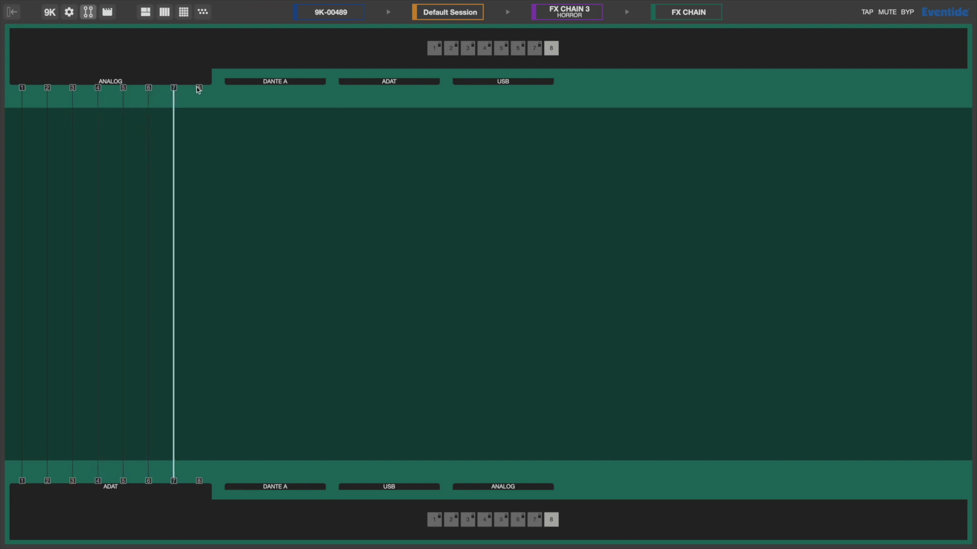
left_click(198, 481)
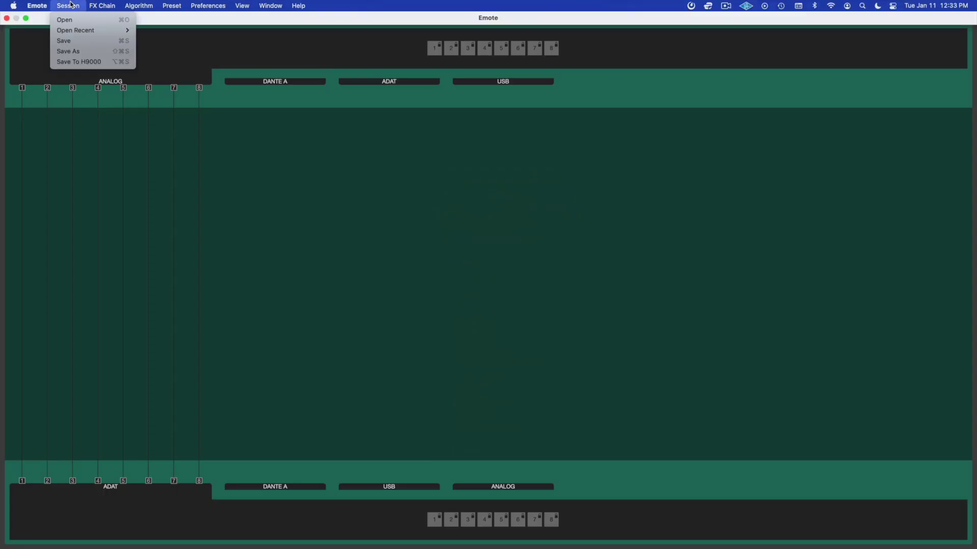
Save the session to the H9000 under the name 'ADAT Expander - No'.
left_click(82, 61)
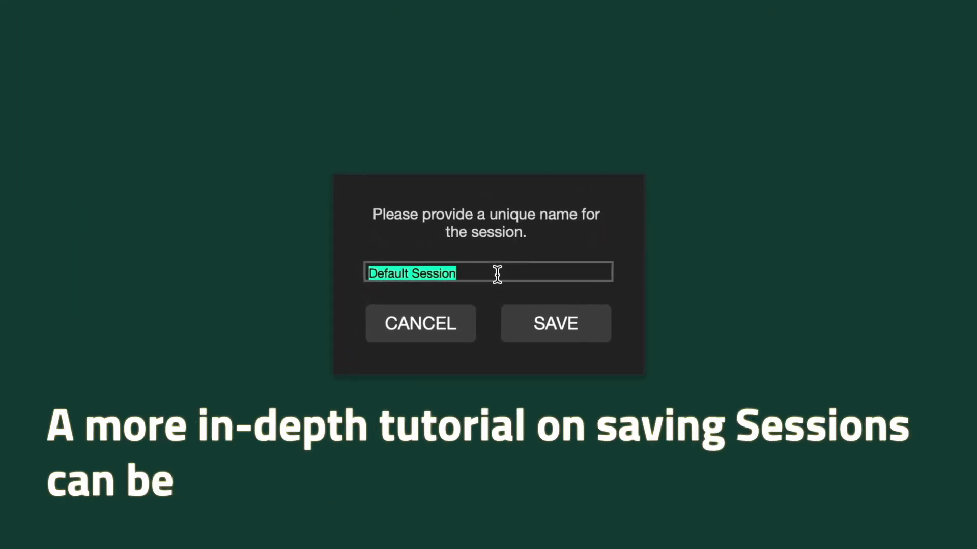
type("ADAT Expander - No FX")
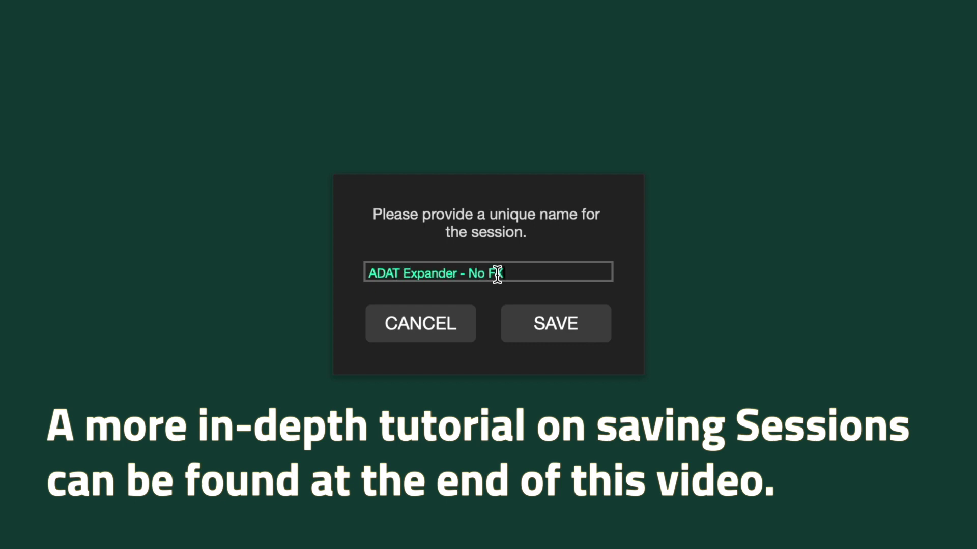
left_click(543, 319)
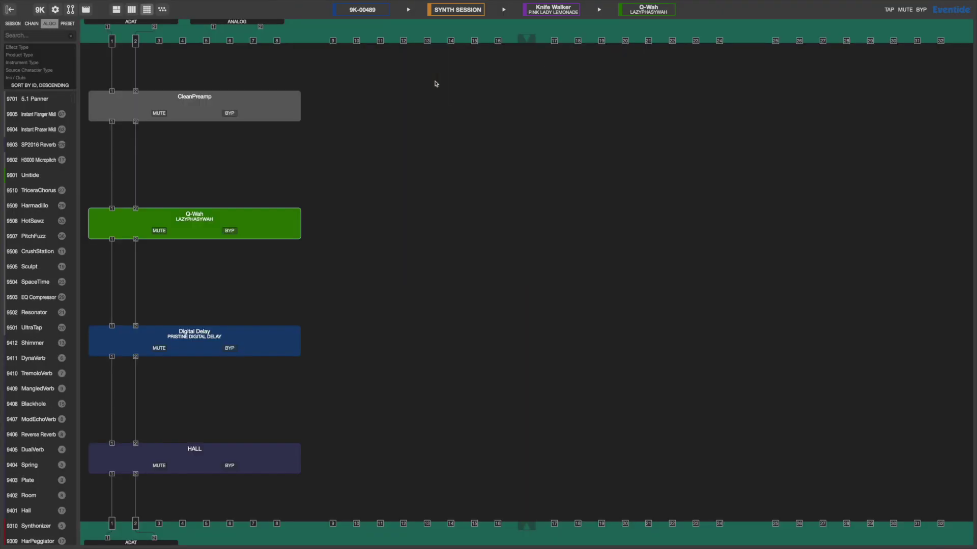
Enable analog channels 3 and 4, and unpatch ADAT 1 and 2 from chain inputs 1 and 2.
left_click(526, 39)
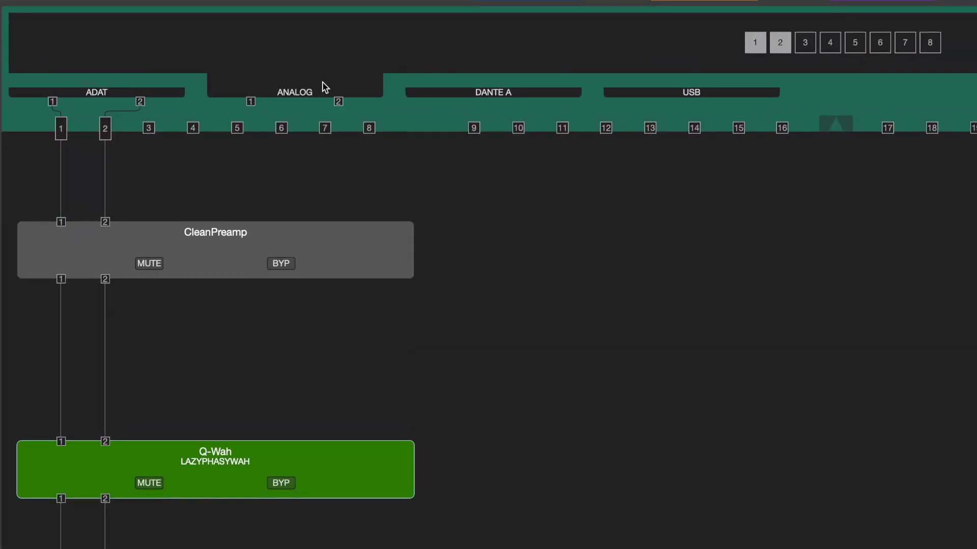
left_click(806, 43)
left_click(828, 40)
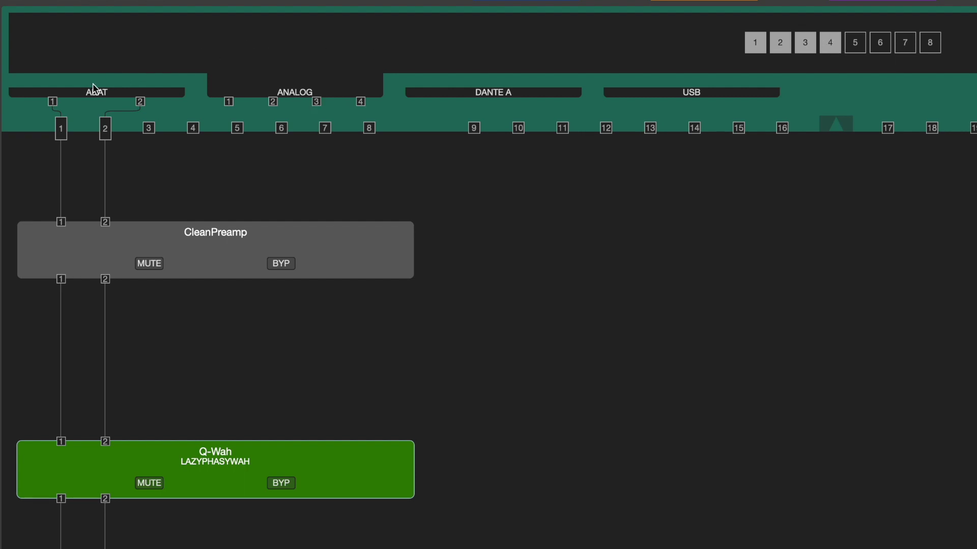
left_click(53, 102)
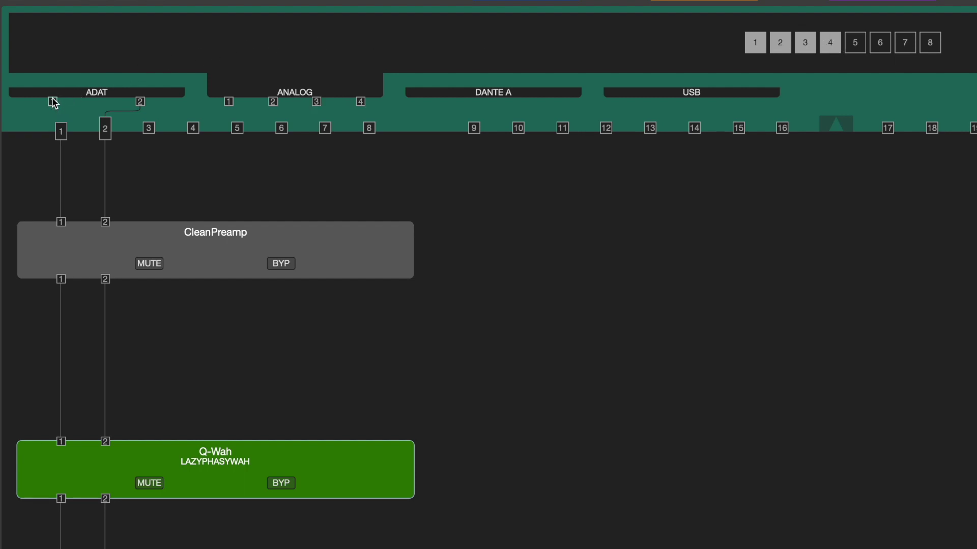
left_click(140, 102)
Patch ANALOG 3, then ADAT 1 and ADAT 2, into the Knife Walker chain's inputs 1 and 2.
left_click_drag(317, 103, 61, 128)
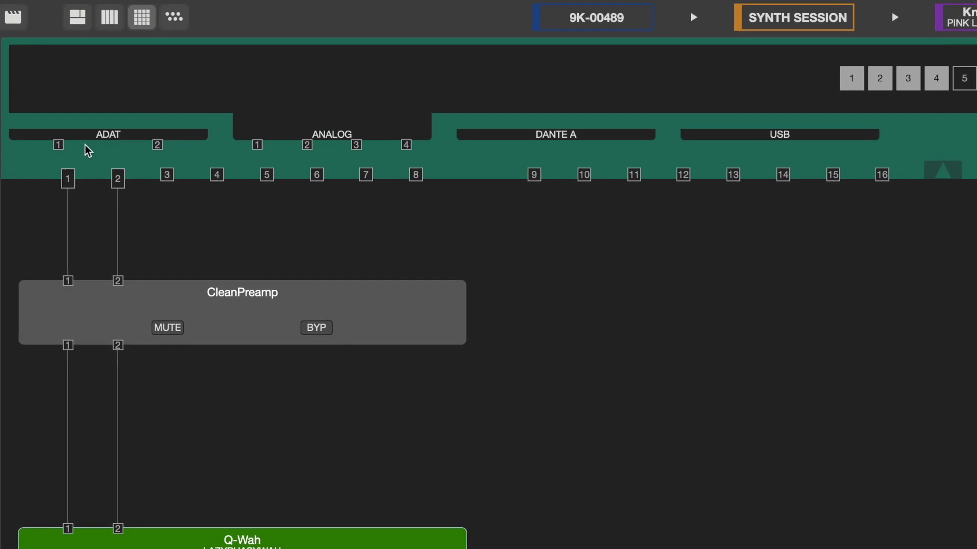
left_click_drag(56, 146, 67, 178)
left_click_drag(156, 145, 118, 176)
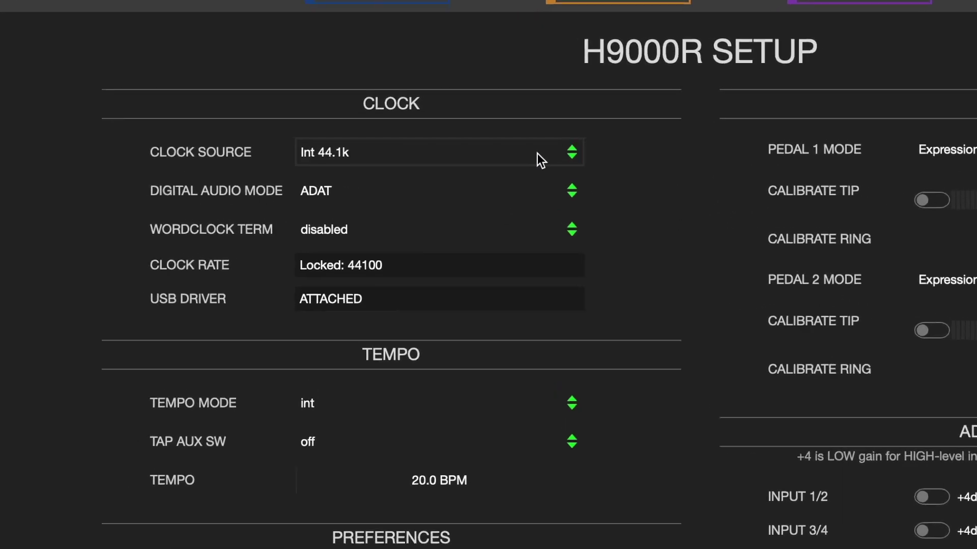
Switch the H9000R clock source from Int 44.1k to ADAT.
left_click(538, 153)
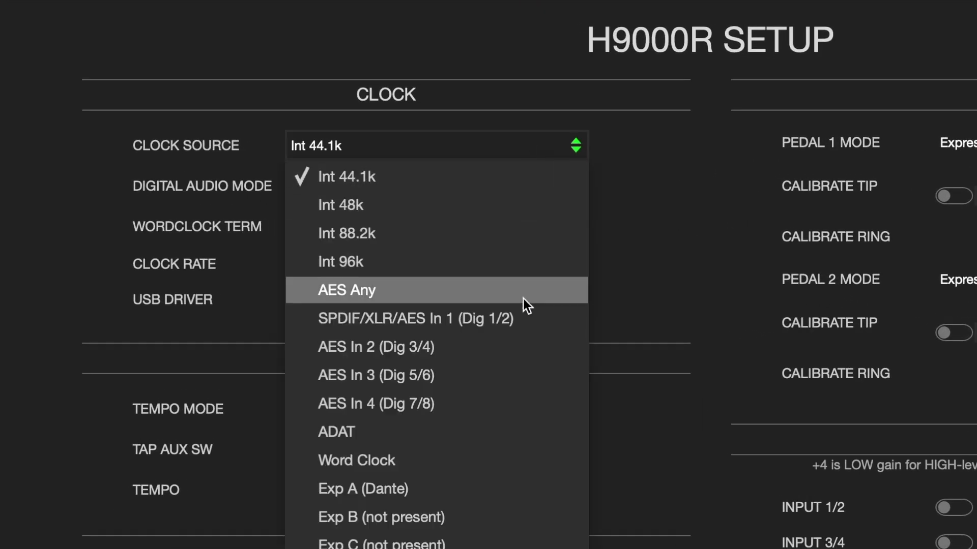
left_click(517, 420)
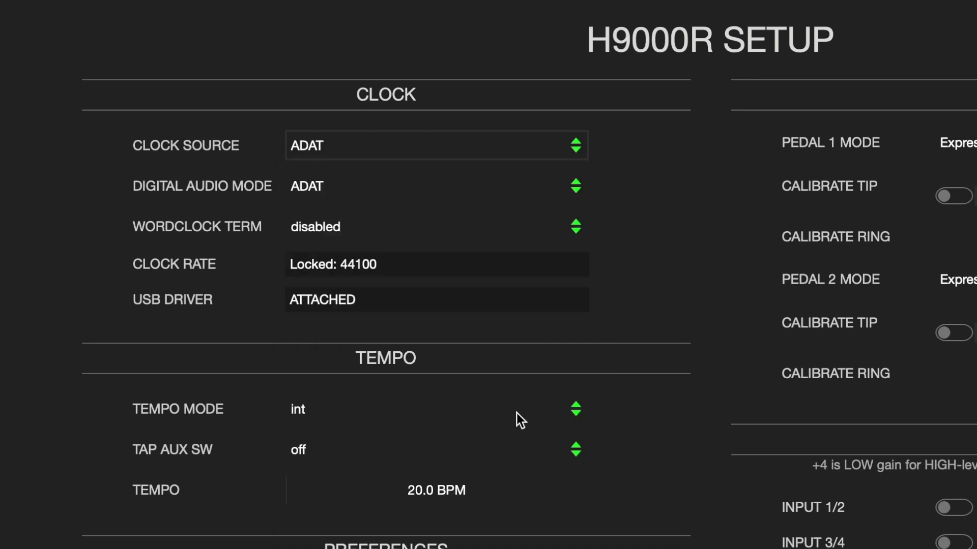
Check the digital audio mode, then show Knife Walker in full-width routing with input and output details expanded.
left_click(496, 190)
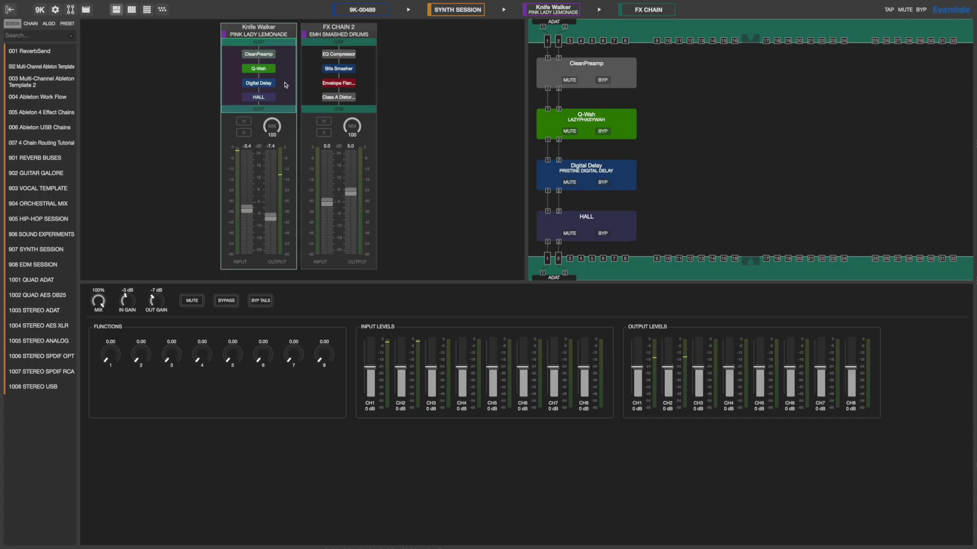
key("ctrl+3")
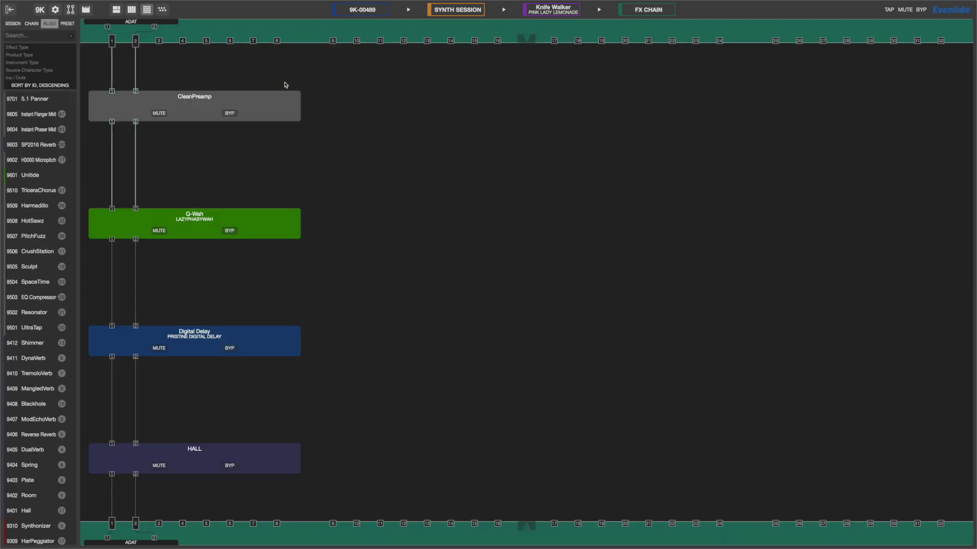
left_click(526, 40)
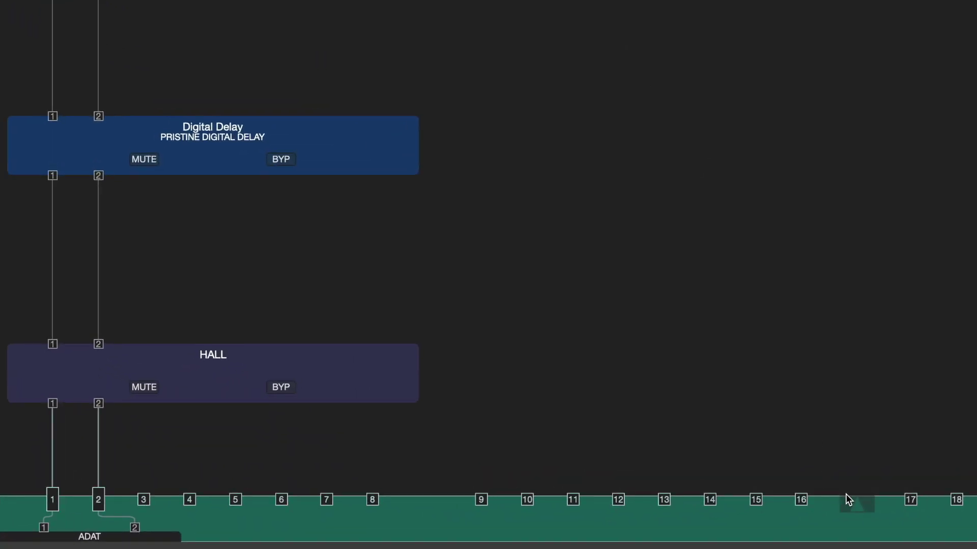
left_click(853, 503)
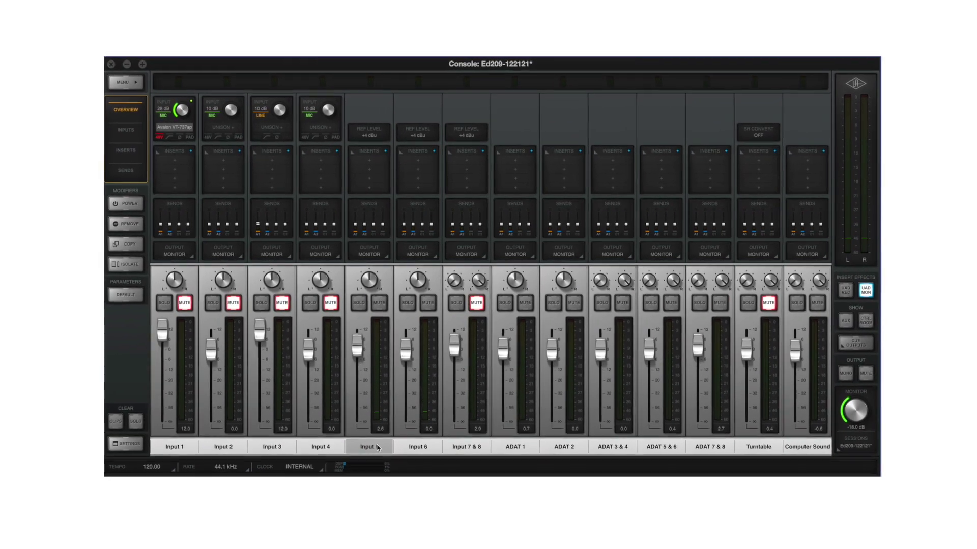
Link Inputs 5 and 6 into stereo Patch 14, and link ADAT 1 and 2 into one stereo channel.
right_click(377, 448)
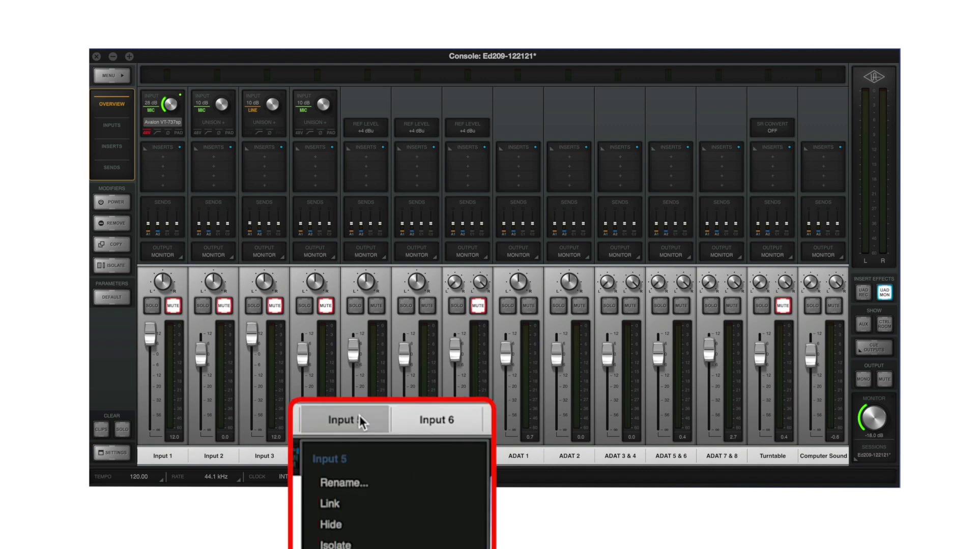
left_click(350, 501)
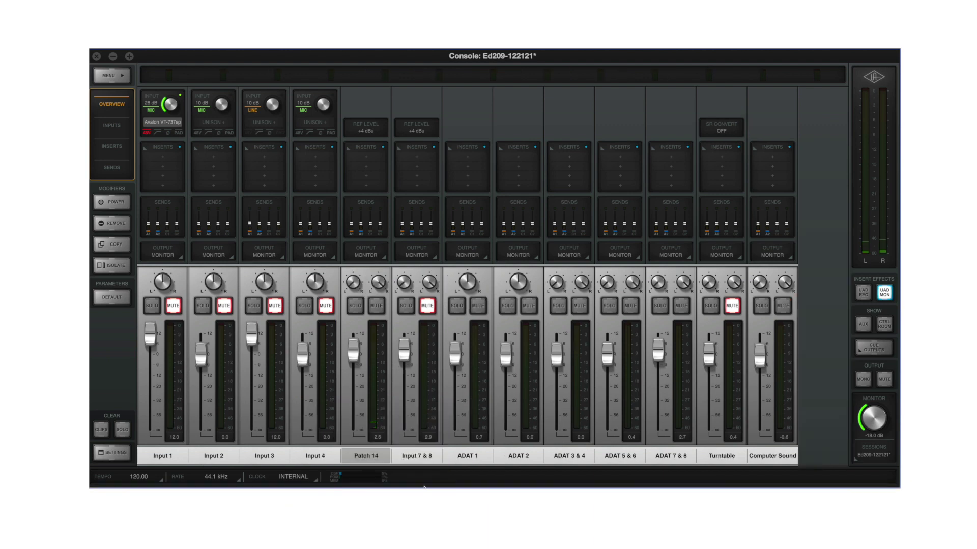
left_click(478, 456)
left_click(459, 503)
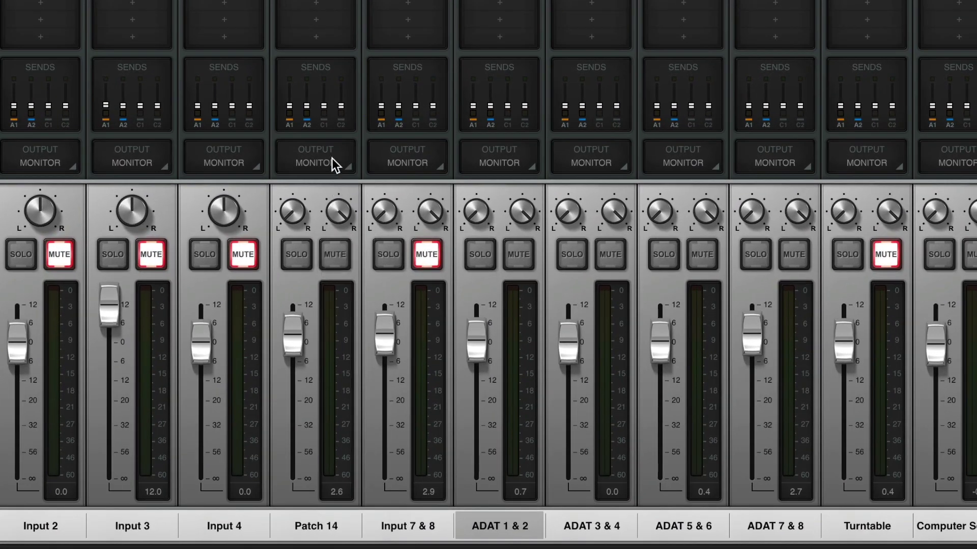
Route Patch 14's output to ADAT 1-2 with Mirror to Monitor turned off.
left_click(332, 157)
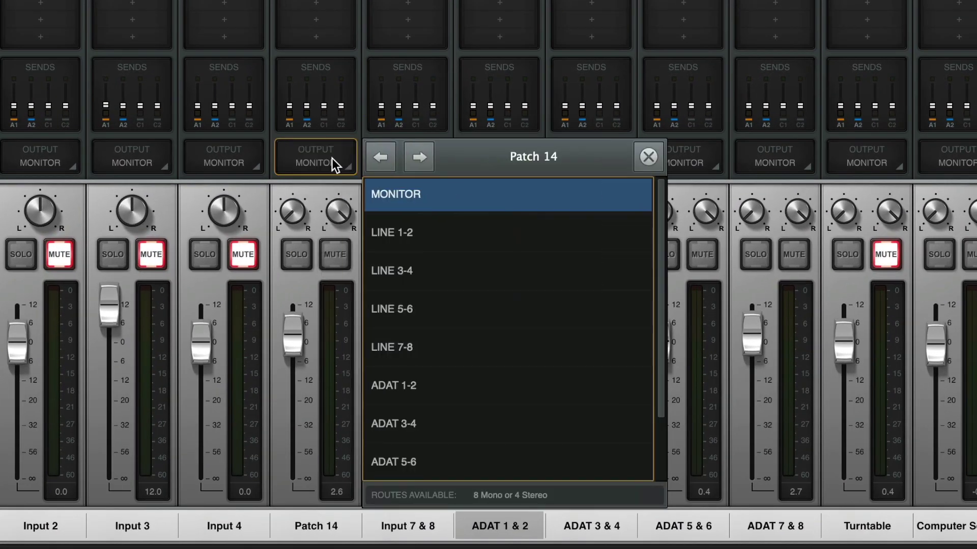
left_click(397, 382)
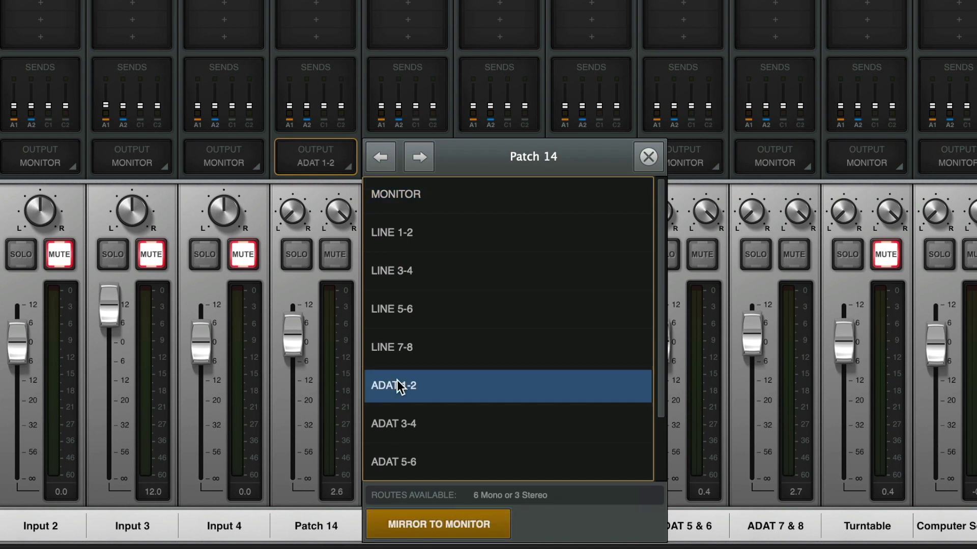
left_click(414, 514)
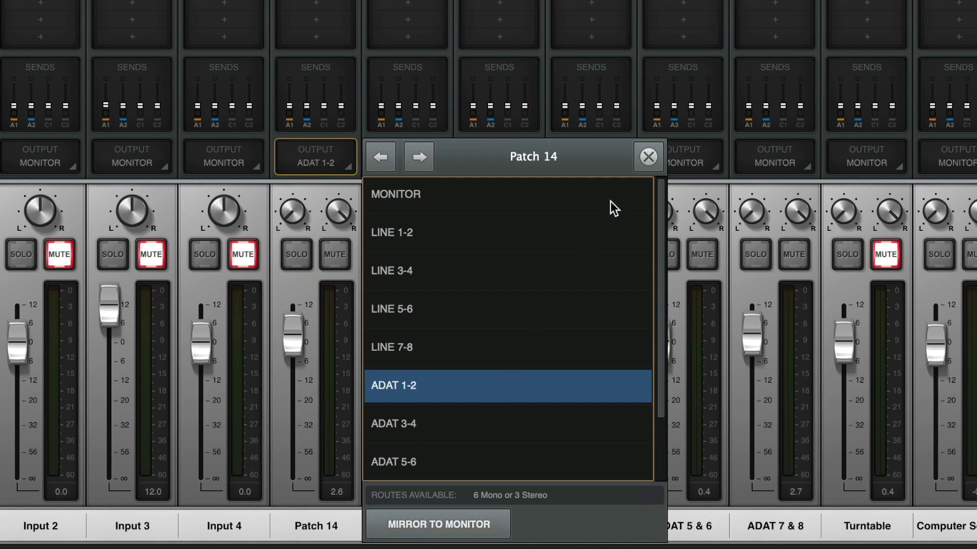
Back in the chain overview, change Knife Walker's Q-Wah type from VOC-WAH to BassWAH.
left_click(648, 157)
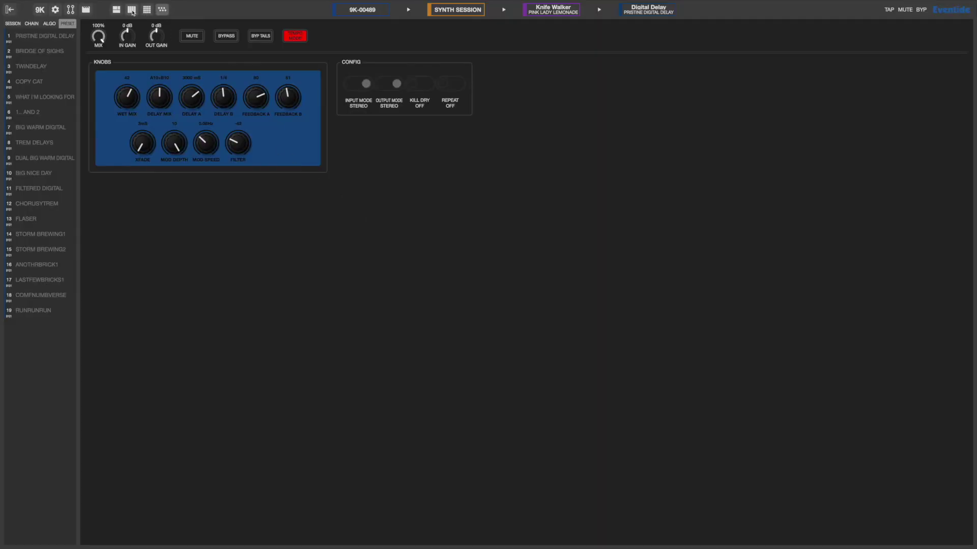
left_click(131, 10)
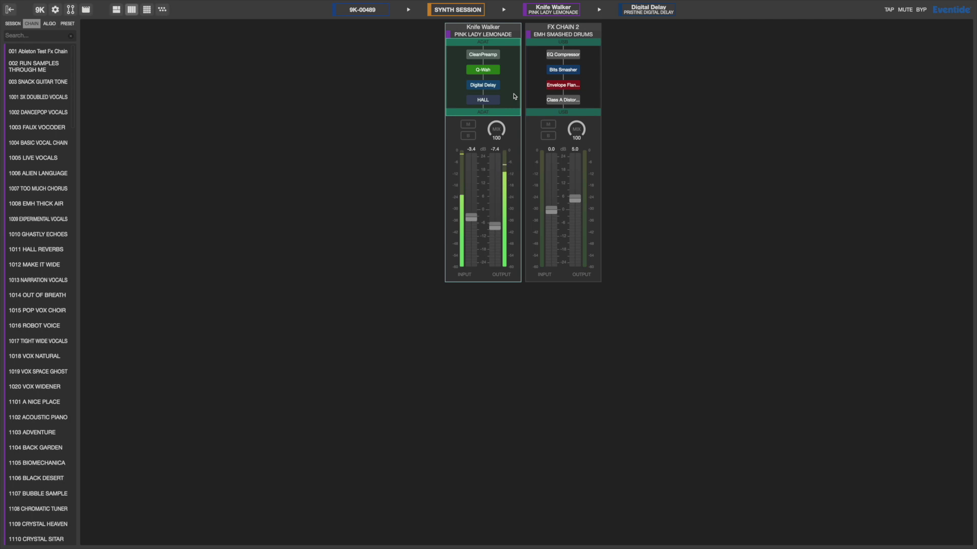
double_click(482, 69)
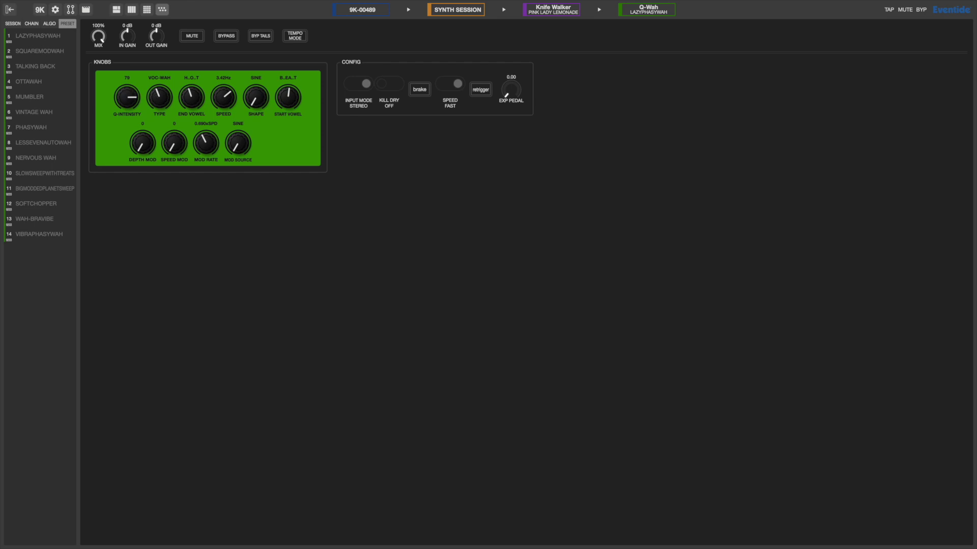
left_click_drag(159, 96, 159, 90)
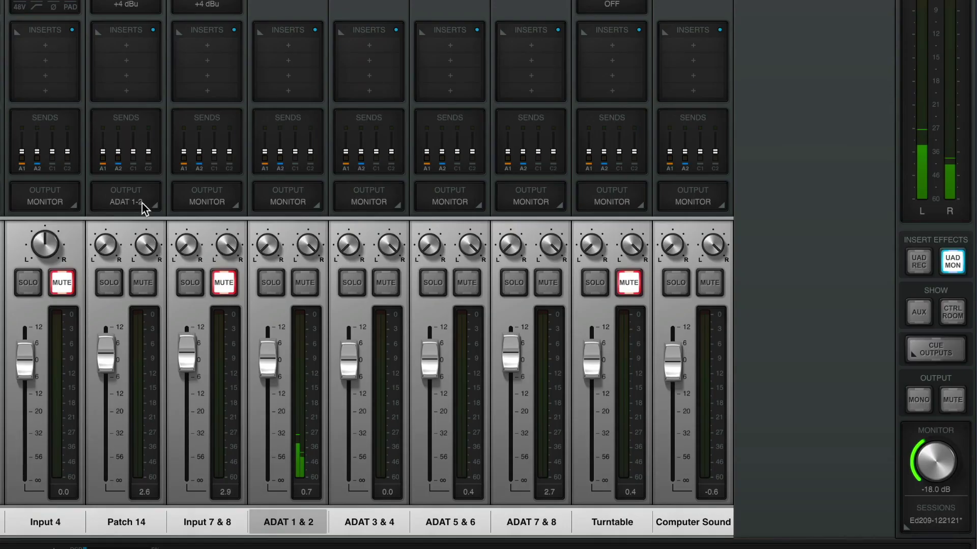
Route Patch 14's output back to MONITOR.
left_click(142, 203)
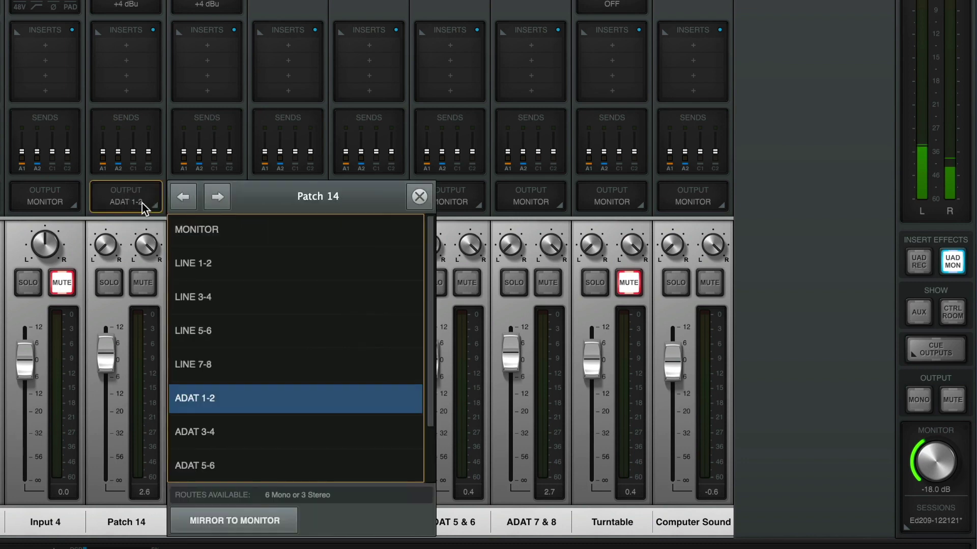
left_click(212, 241)
left_click(420, 197)
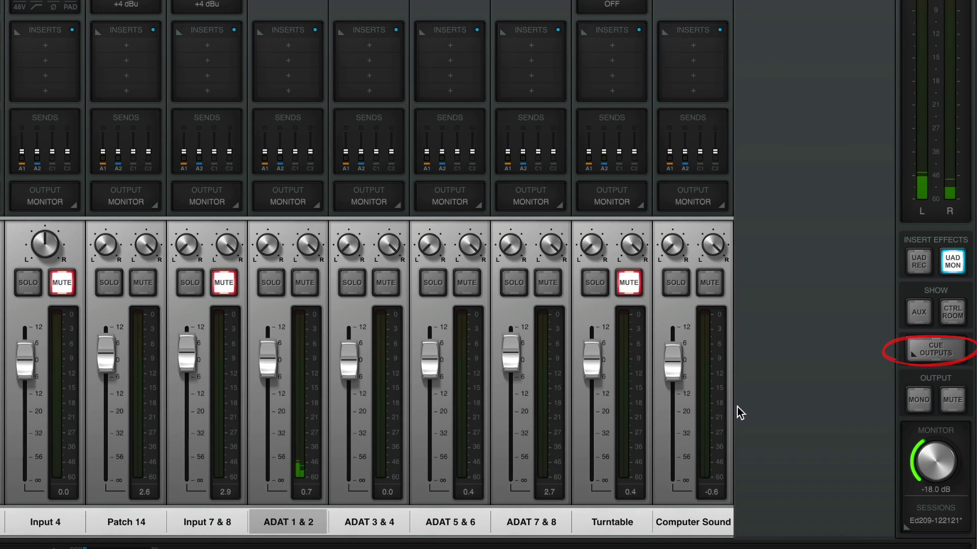
In Cue Outputs, set CUE 1's source to CUE 1 and mirror it to ADAT 1-2.
left_click(916, 351)
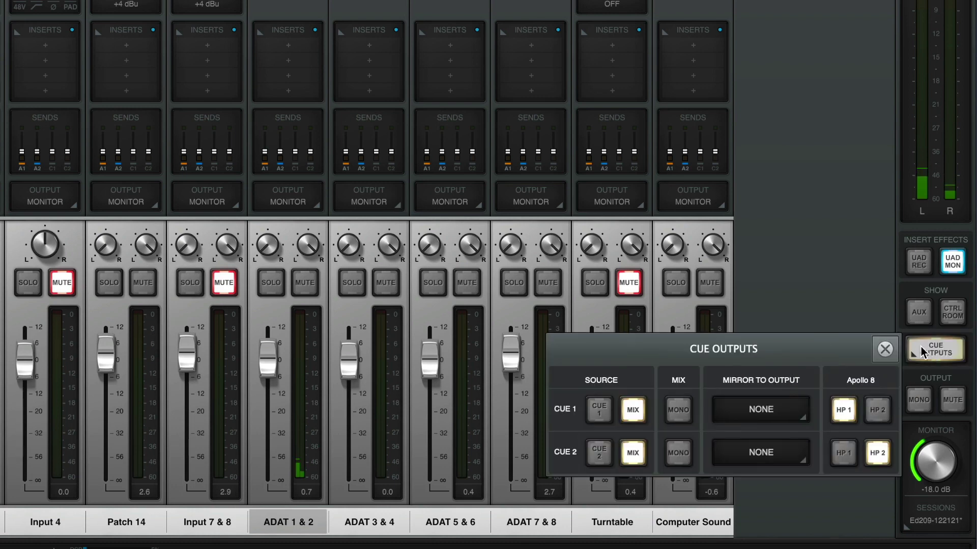
left_click(598, 414)
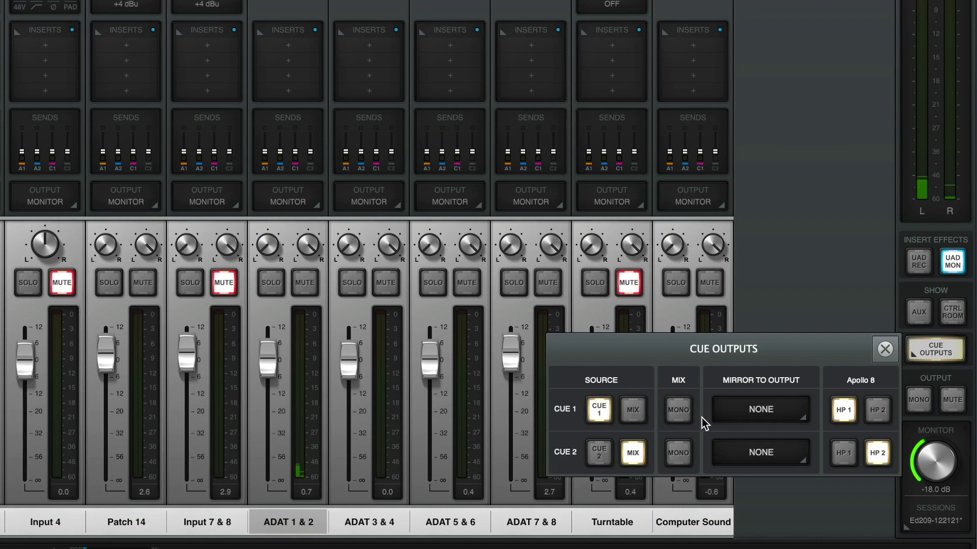
left_click(771, 410)
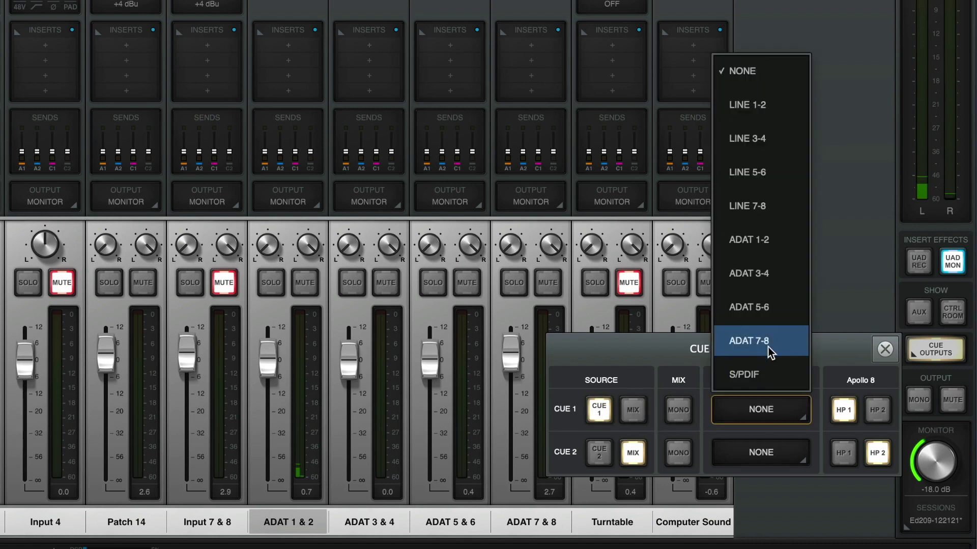
left_click(763, 244)
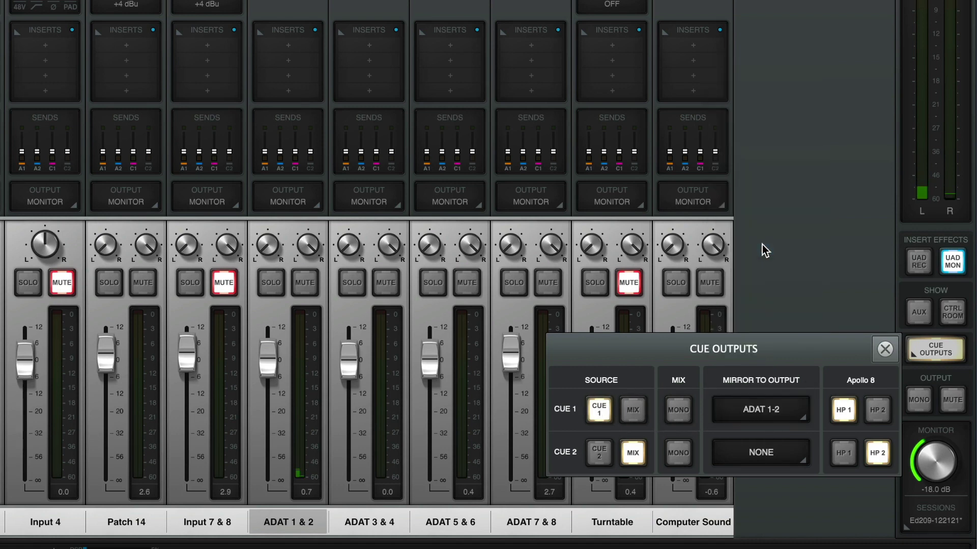
Raise Patch 14's CUE 1 send fader to -0.1 dB.
left_click(885, 350)
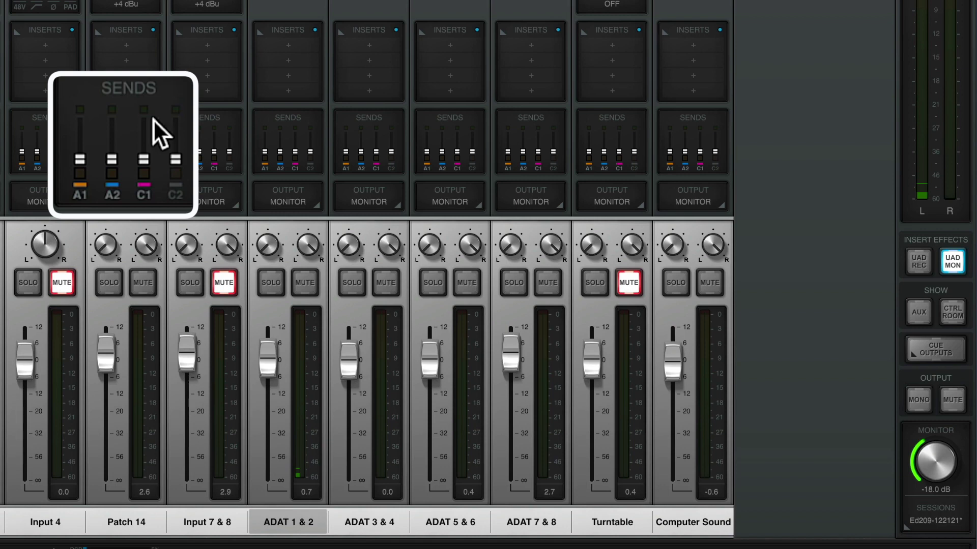
left_click(138, 133)
left_click_drag(350, 347, 349, 251)
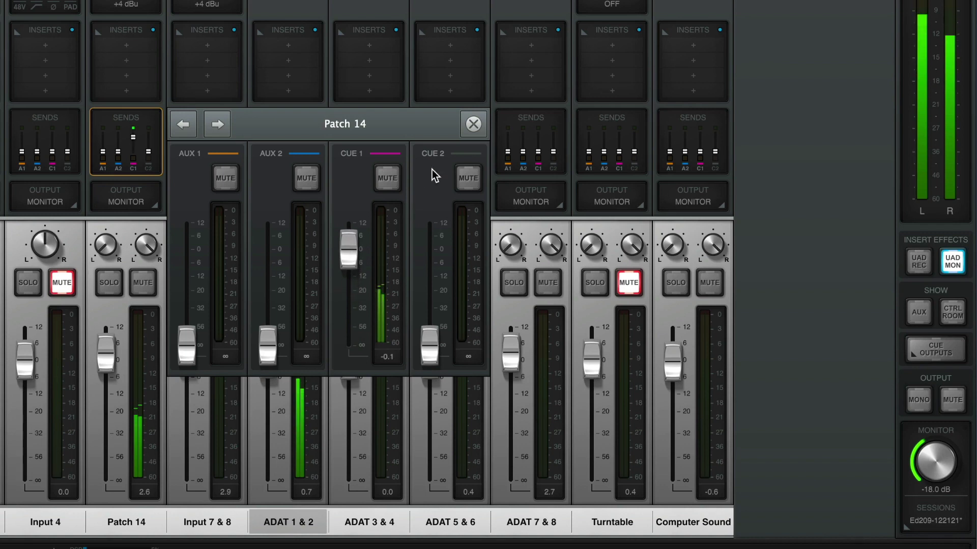
left_click(473, 122)
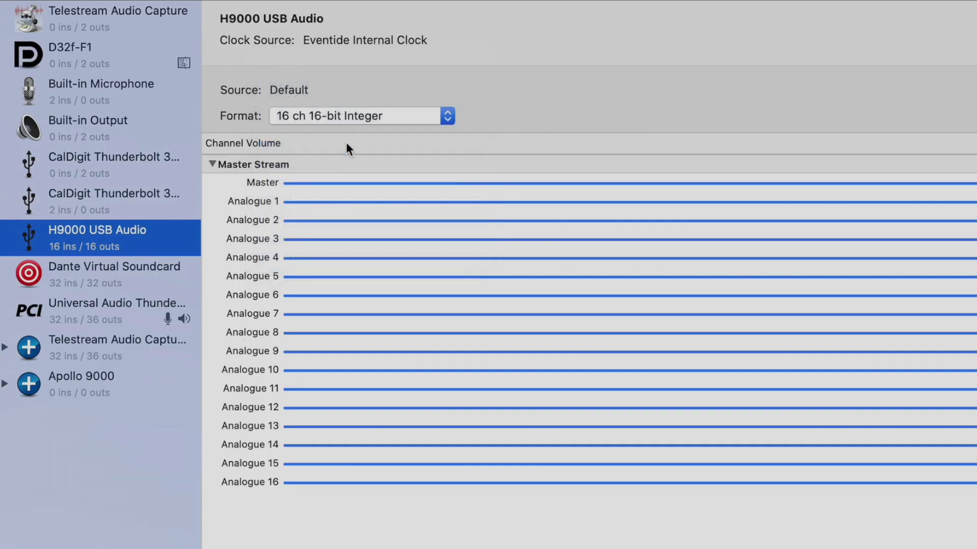
Set H9000 USB Audio format to 16 ch 24-bit Integer at 44.1 kHz, then stop playback.
left_click(353, 115)
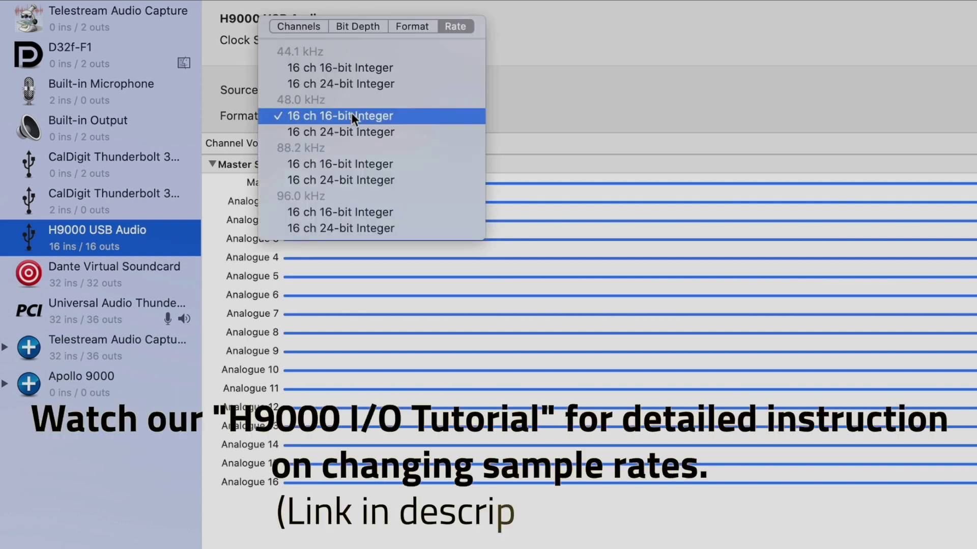
left_click(345, 84)
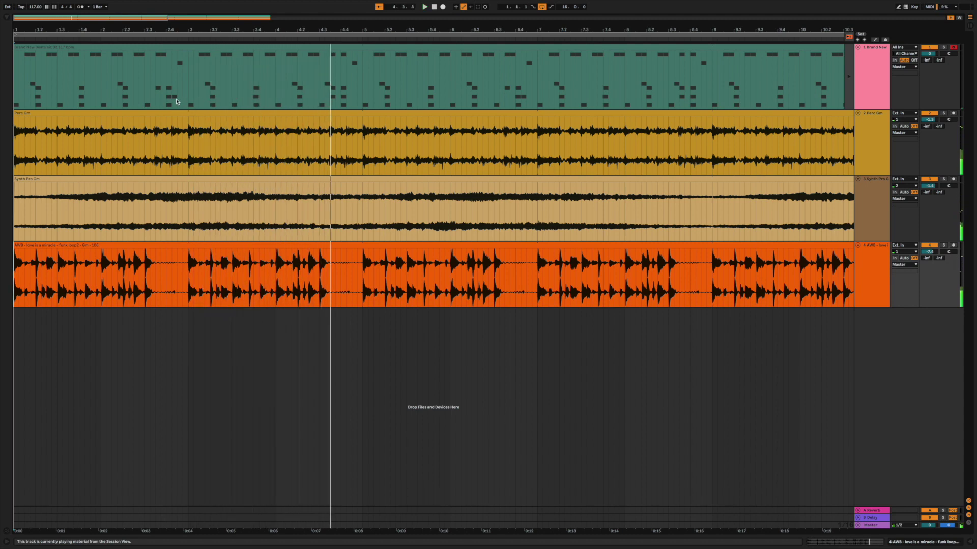
key("space")
In Live's Audio preferences, choose H9000 USB Audio as both input and output device.
mouse_move(105, 3)
left_click(26, 4)
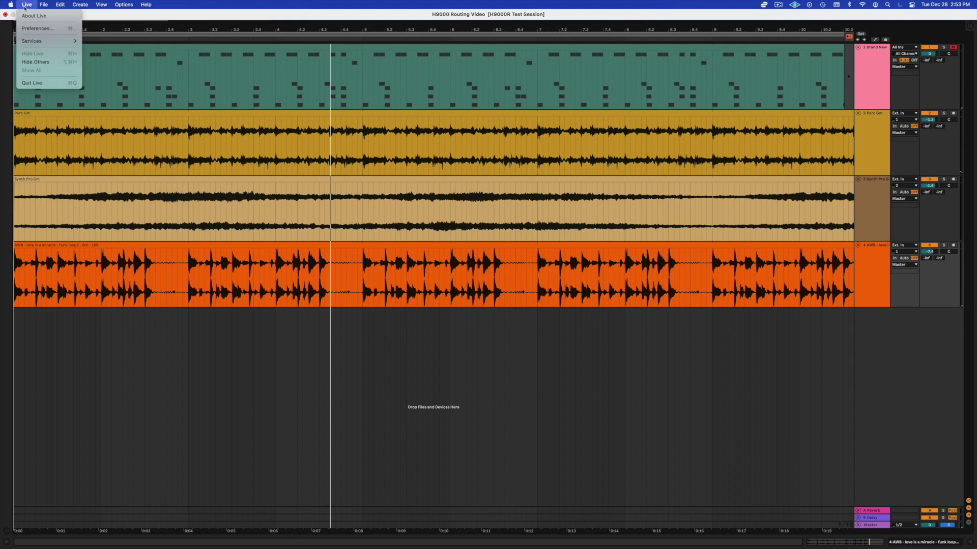
left_click(41, 28)
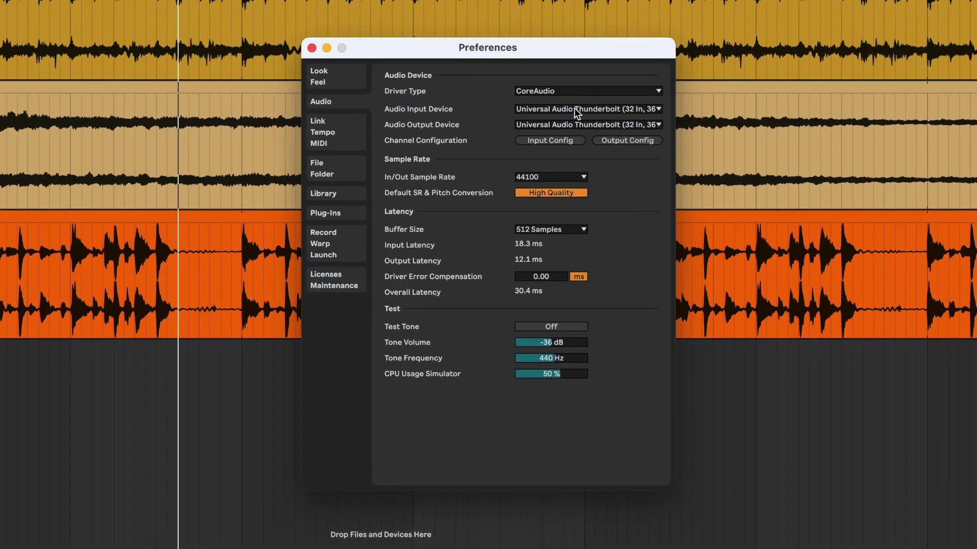
left_click(580, 109)
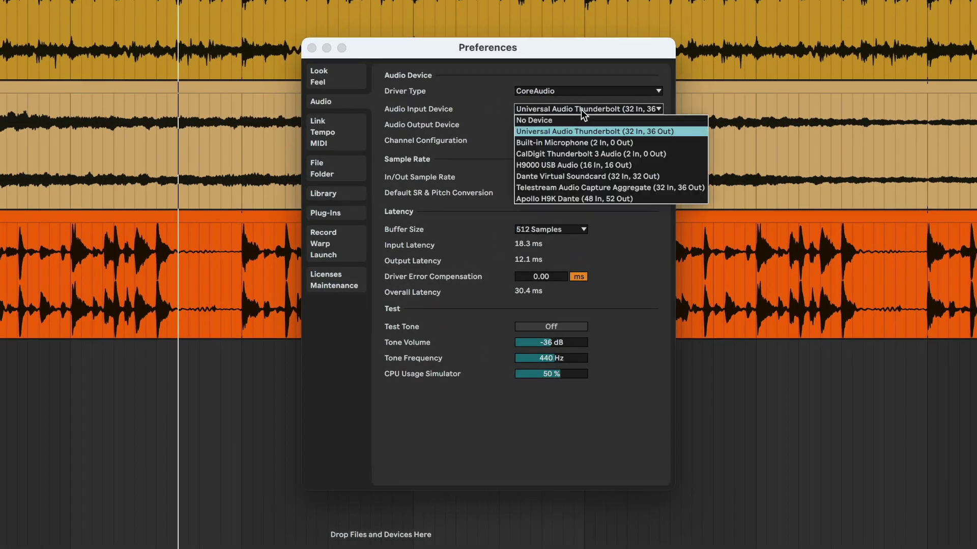
left_click(566, 160)
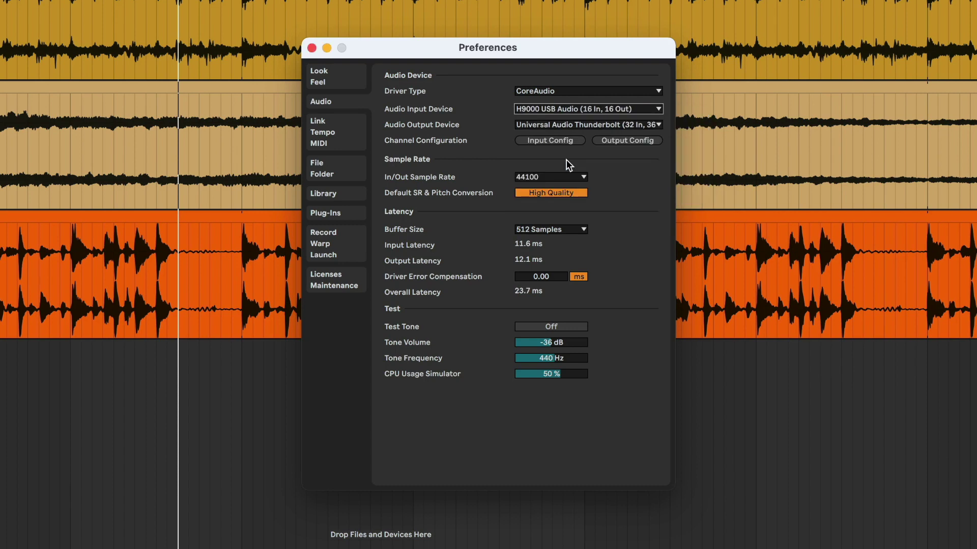
left_click(578, 124)
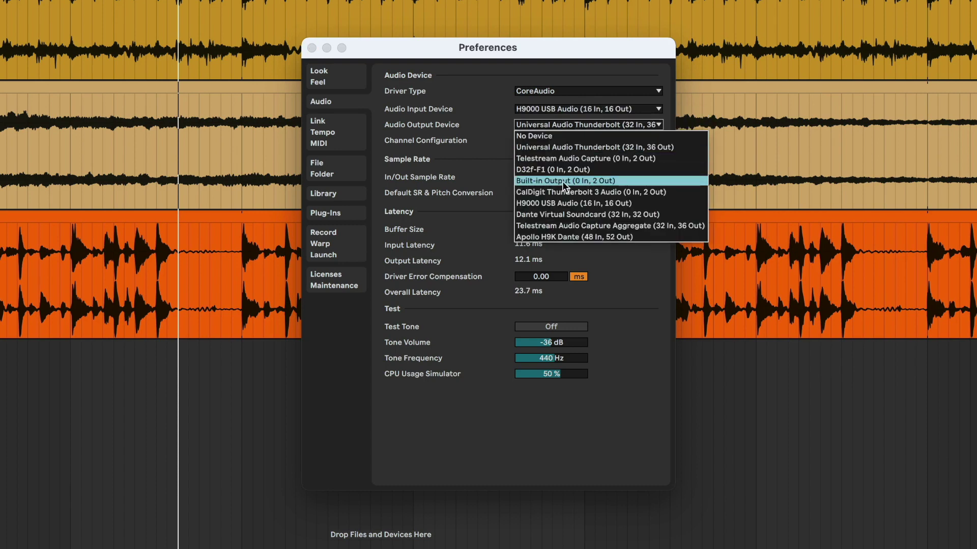
left_click(560, 201)
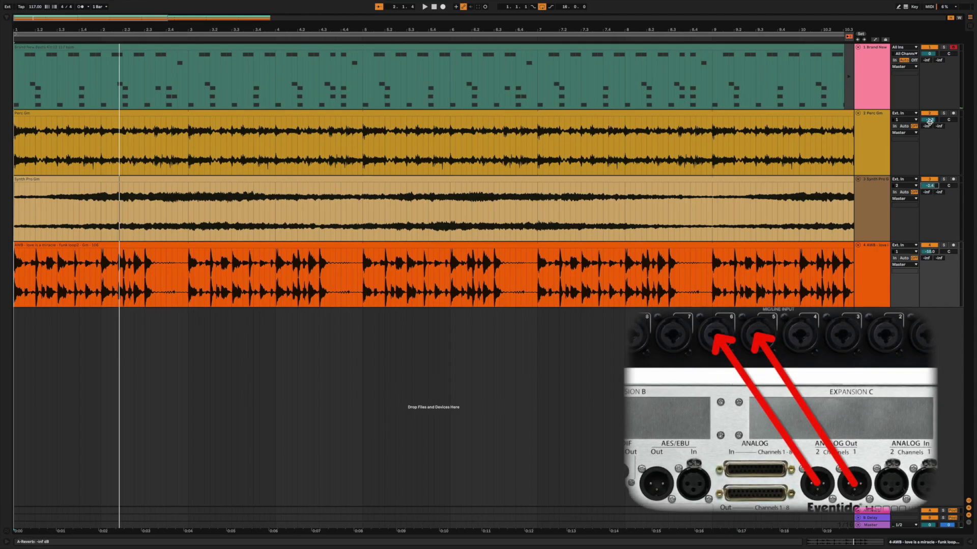
Lower track 1's volume to -3.1 dB and move the UAD Console mixer to the centre.
left_click_drag(929, 53, 929, 58)
left_click_drag(558, 65, 509, 196)
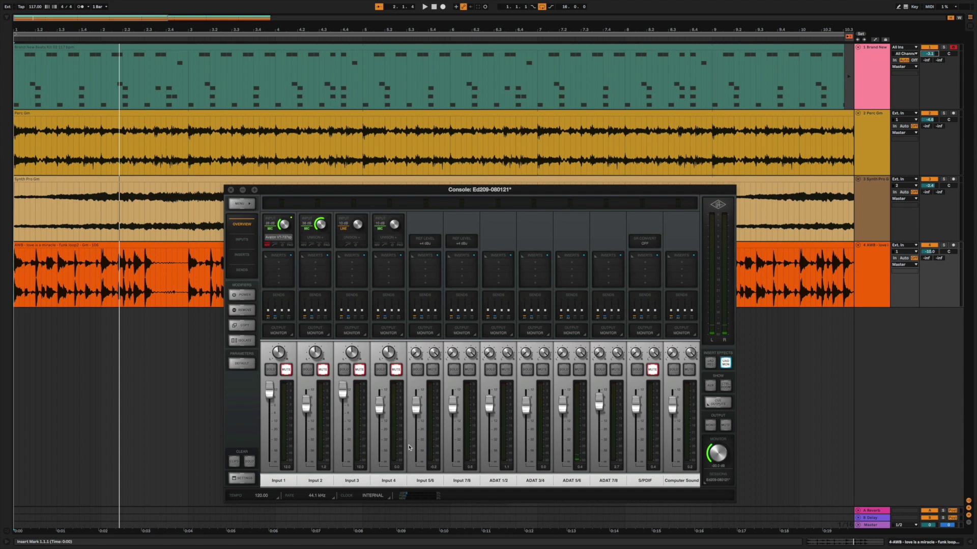
Start playback and pull the Input 5/6 fader down to -33.4 dB.
key("space")
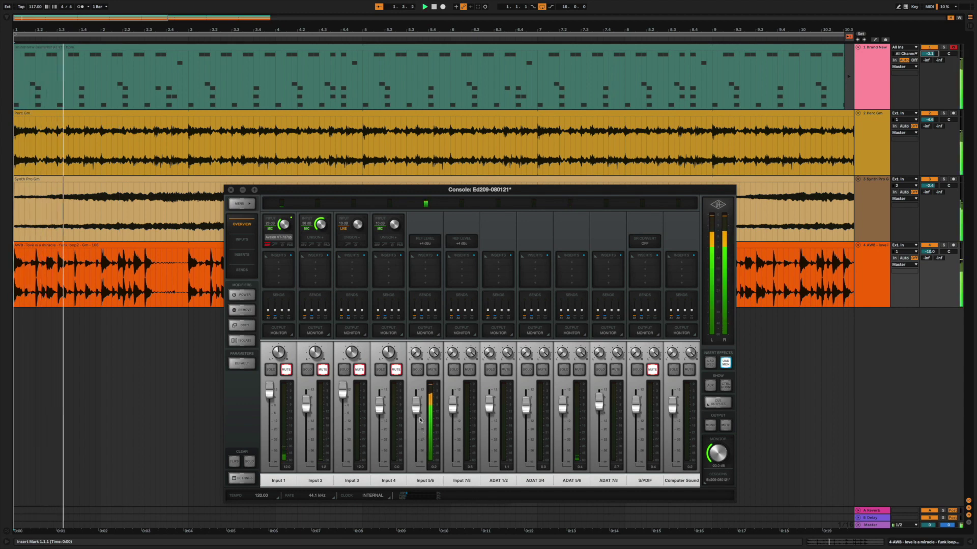
mouse_move(419, 418)
left_mouse_down()
mouse_move(415, 446)
mouse_move(418, 407)
left_mouse_up()
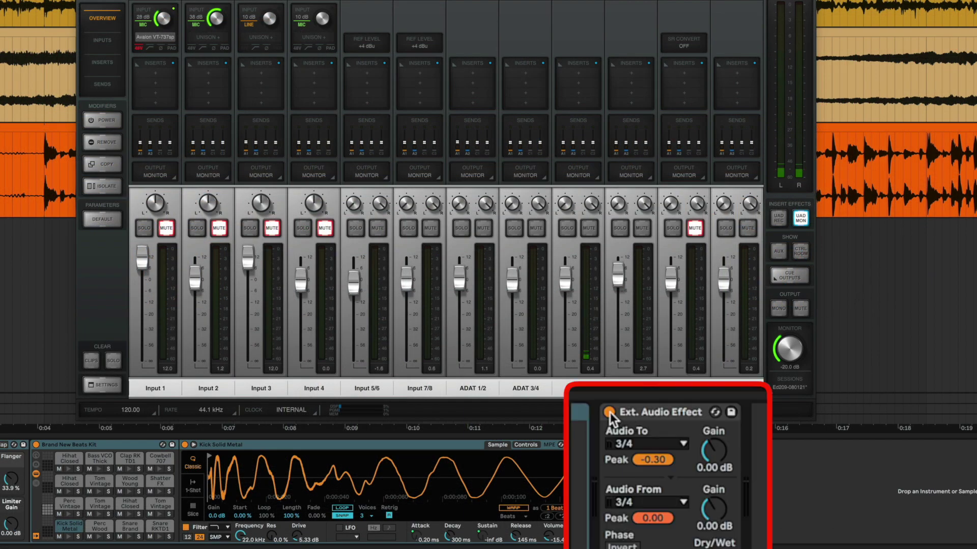
left_click(609, 412)
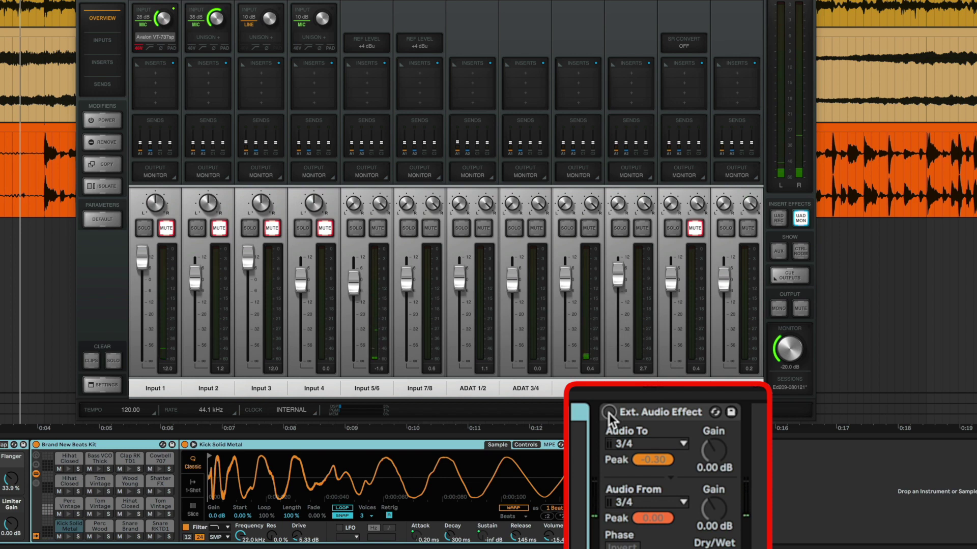
left_click(609, 413)
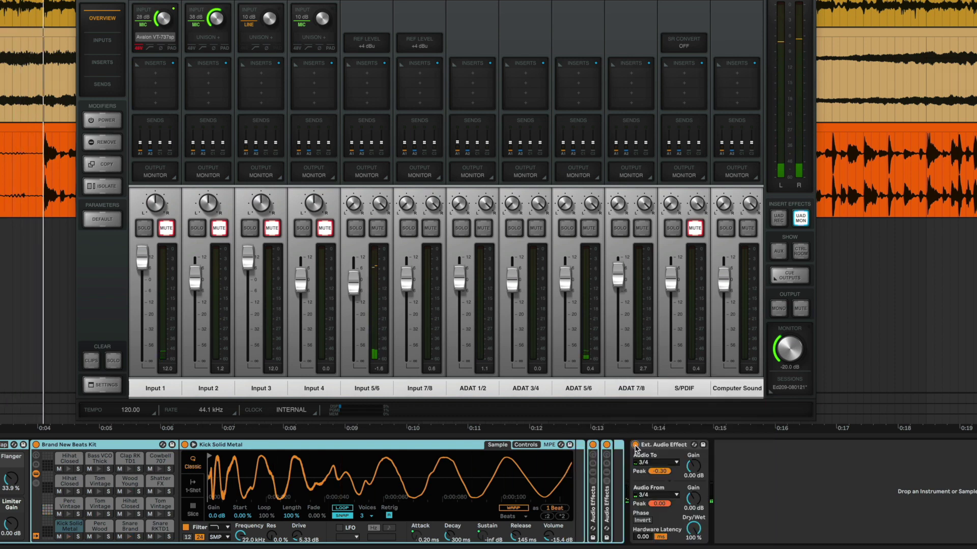
Turn the H9000 external effect off and expand FX Chain 4 into its full routing view.
left_click(635, 445)
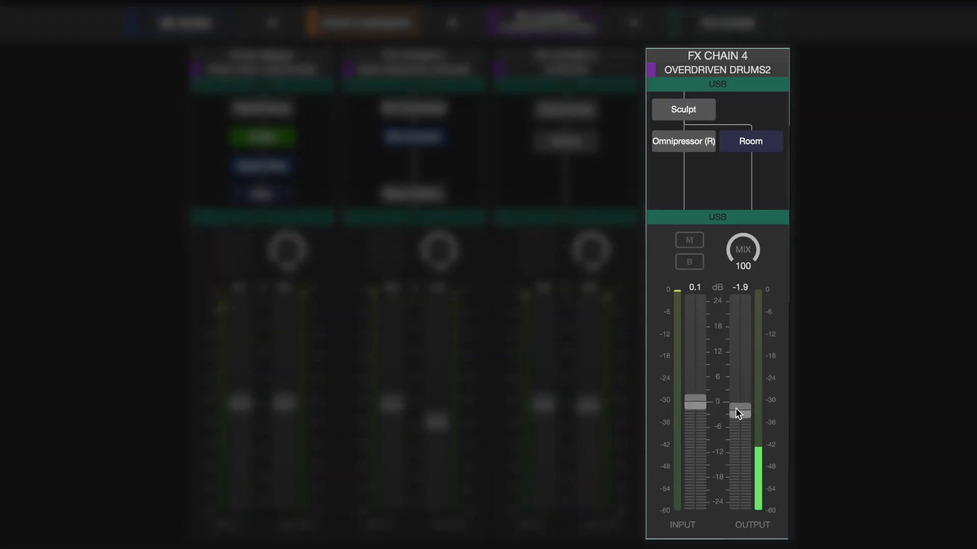
left_click(707, 187)
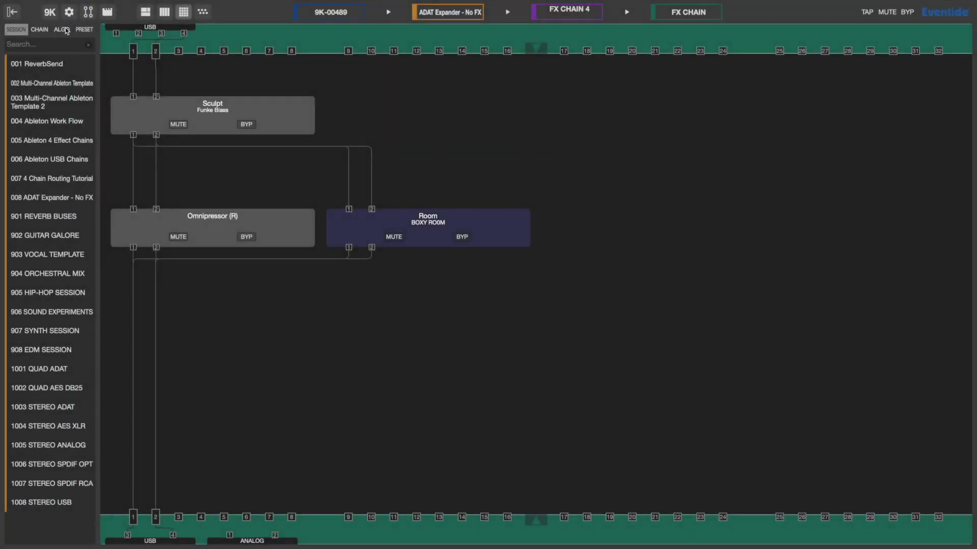
left_click(18, 1)
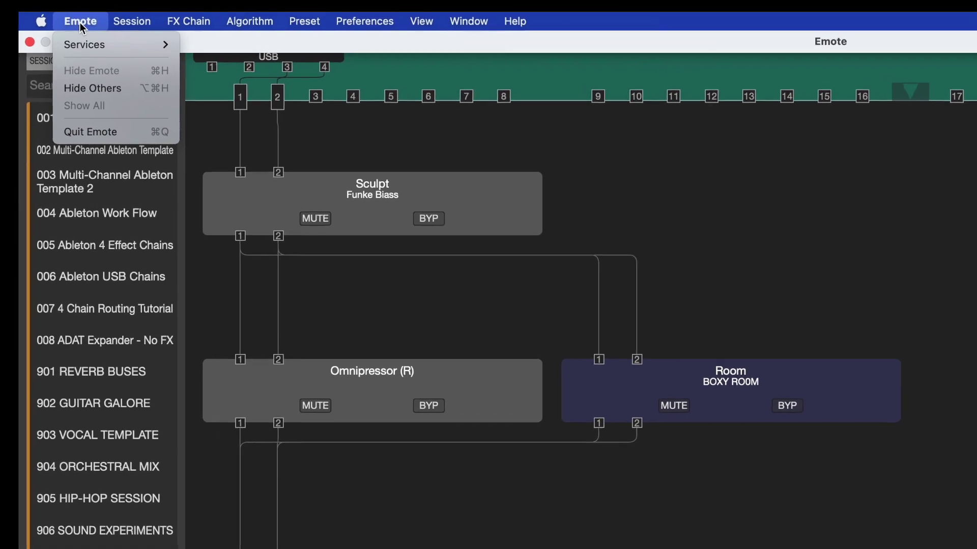
Start a Save As and replace the default session name with 'USB Processing' in the H9000 folder.
mouse_move(96, 12)
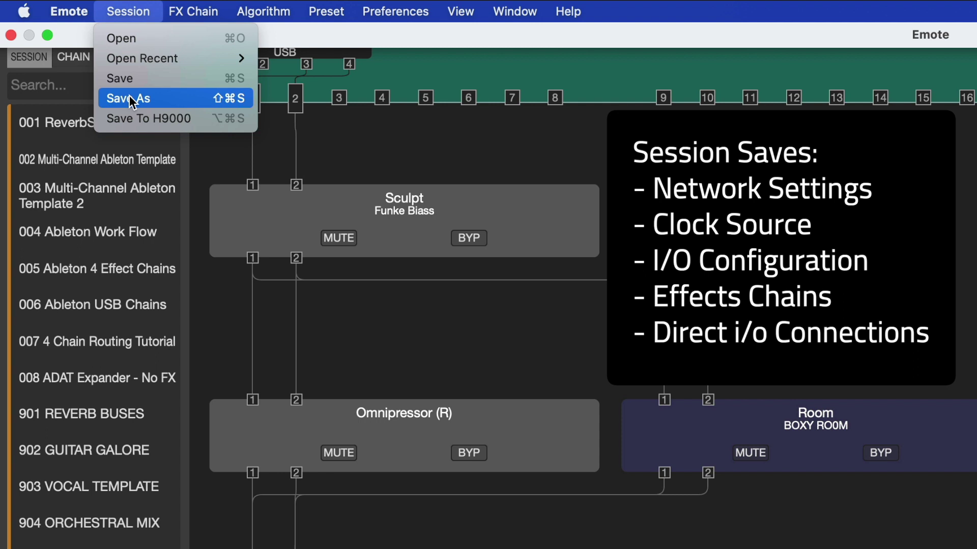
left_click(132, 99)
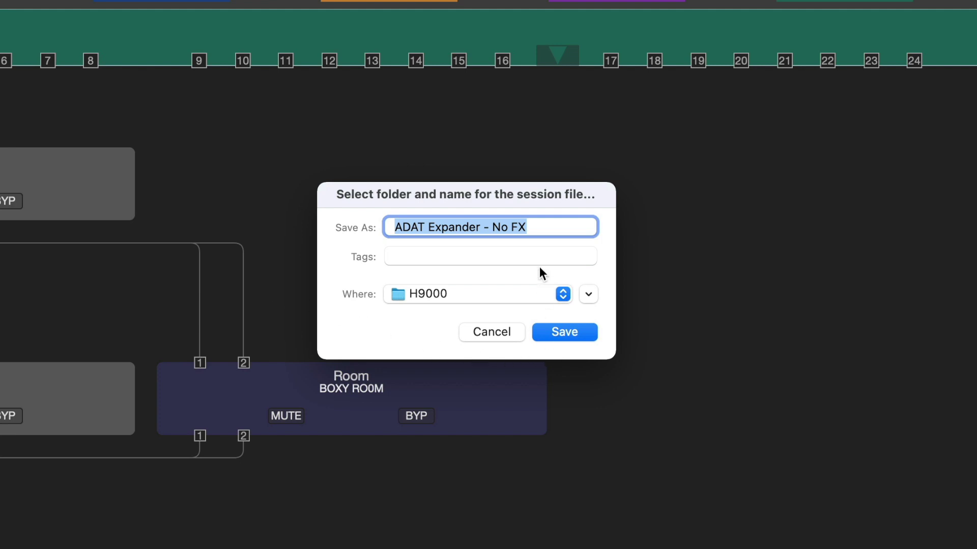
left_click_drag(546, 228, 373, 225)
type("USB Proc")
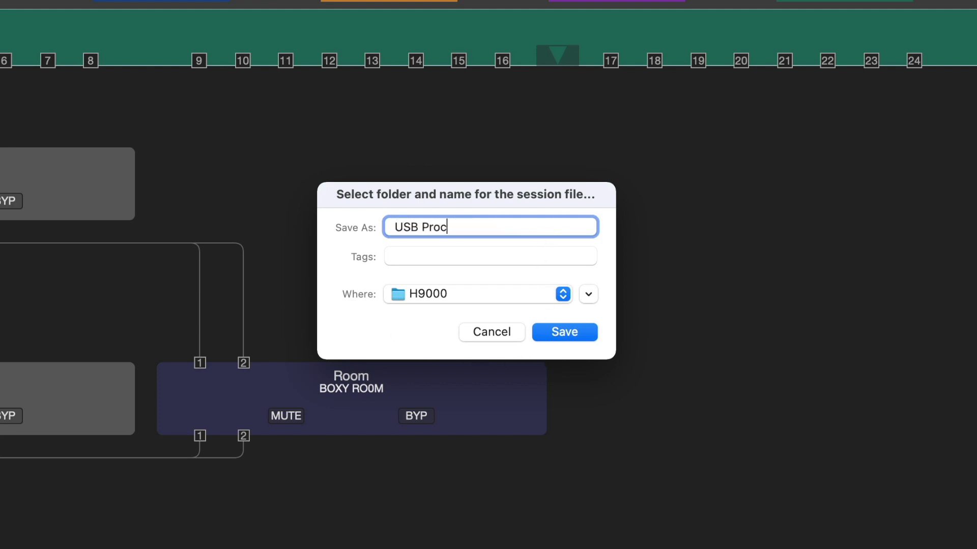
type("essing")
Finish the disk save, then store the session on the H9000 as 'USB Processing'.
left_click(573, 333)
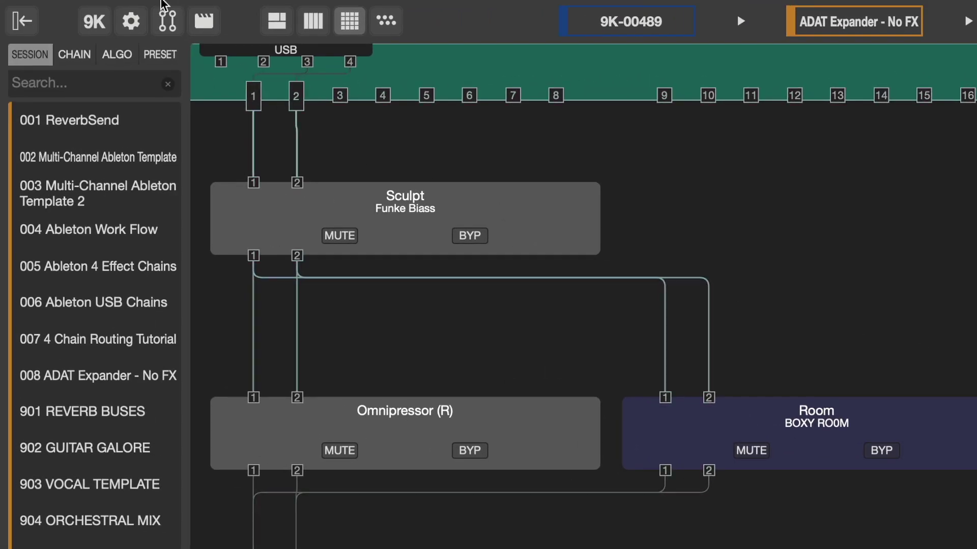
left_click(130, 9)
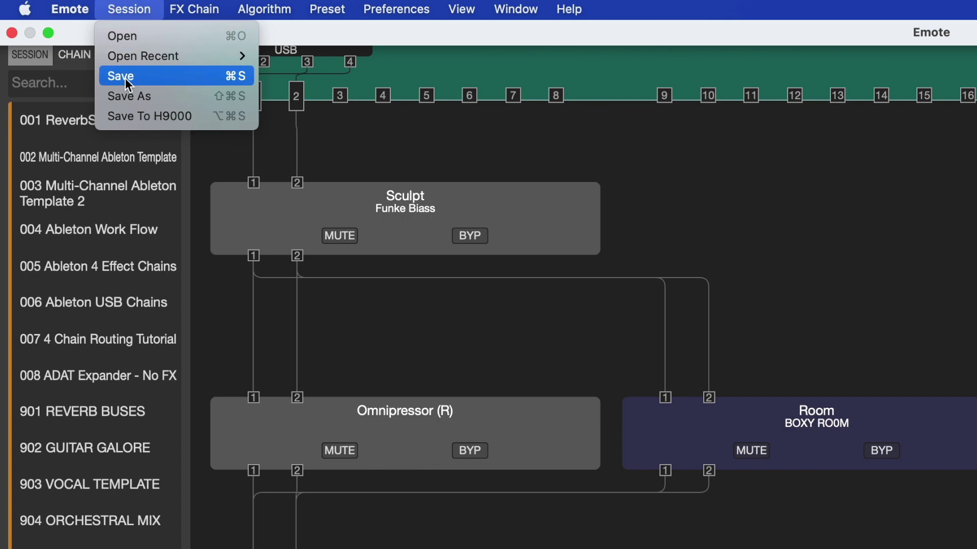
left_click(140, 117)
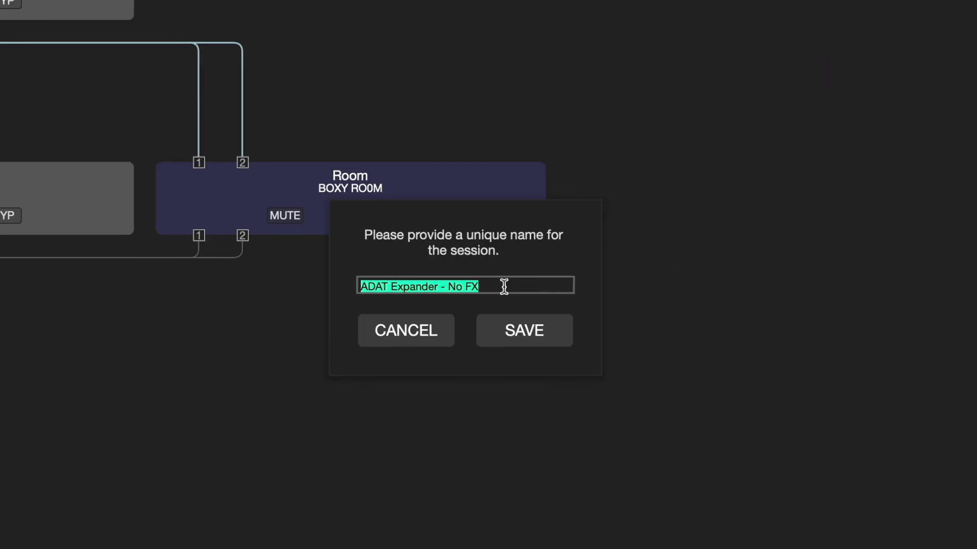
type("USB Proc")
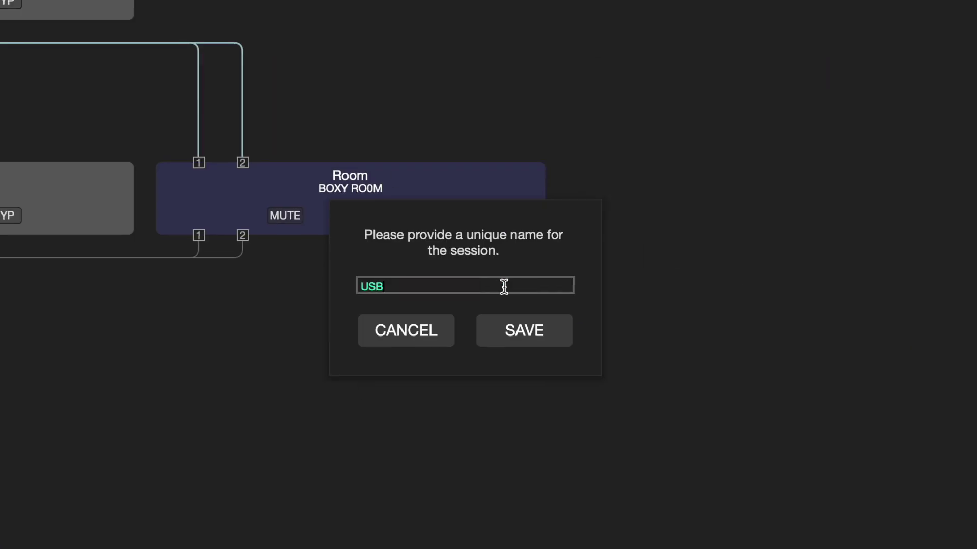
type("essing")
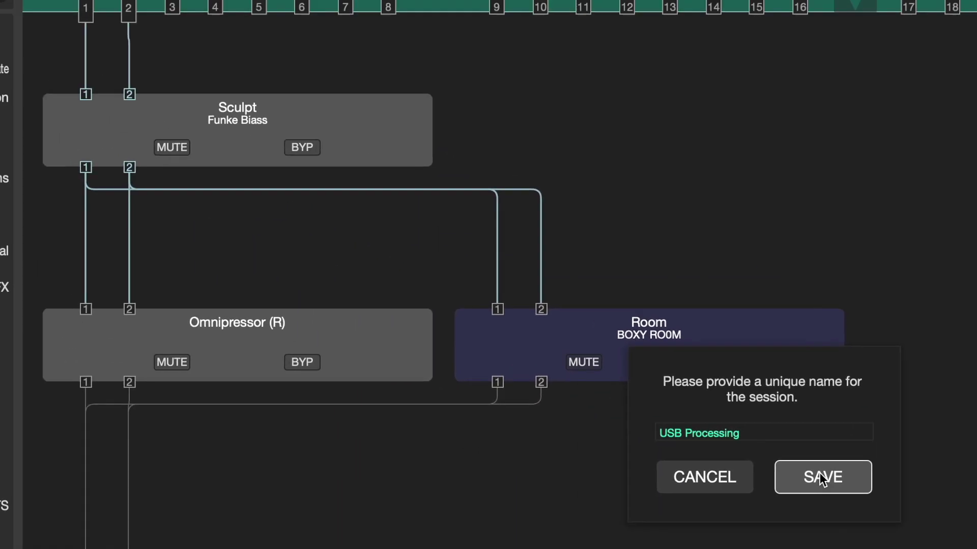
left_click(521, 331)
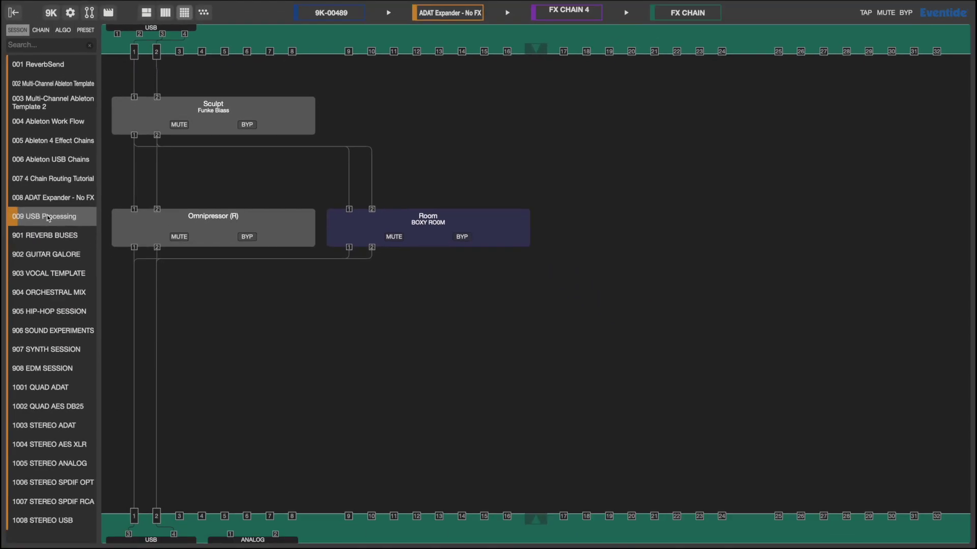
Load '009 USB Processing', discarding unsaved changes, and view FX Chain 4's Sculpt–Omnipressor–Room routing.
left_click(47, 218)
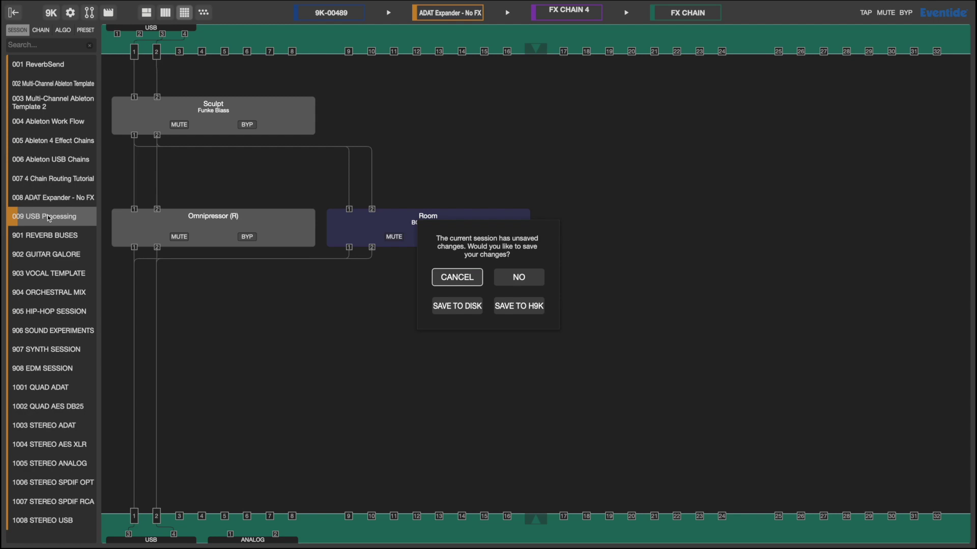
left_click(518, 280)
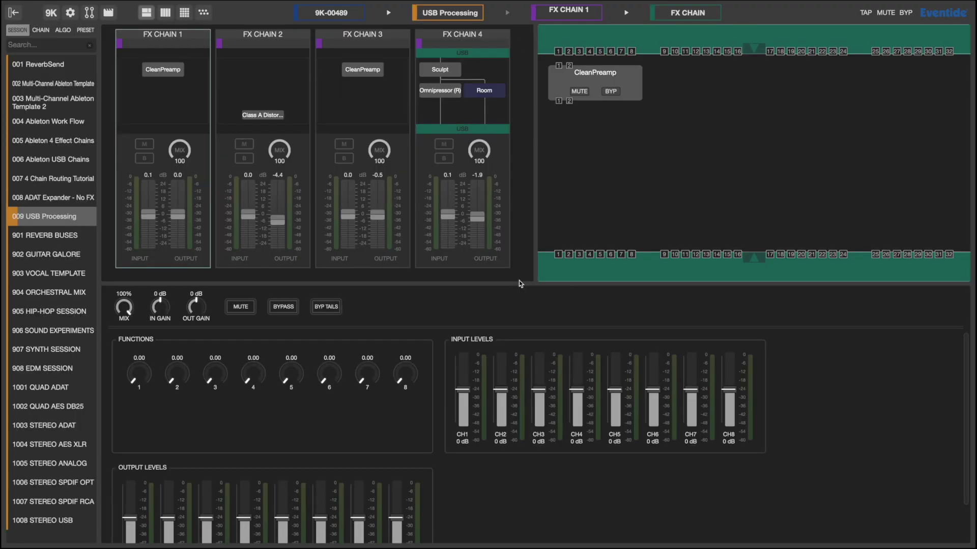
left_click(475, 115)
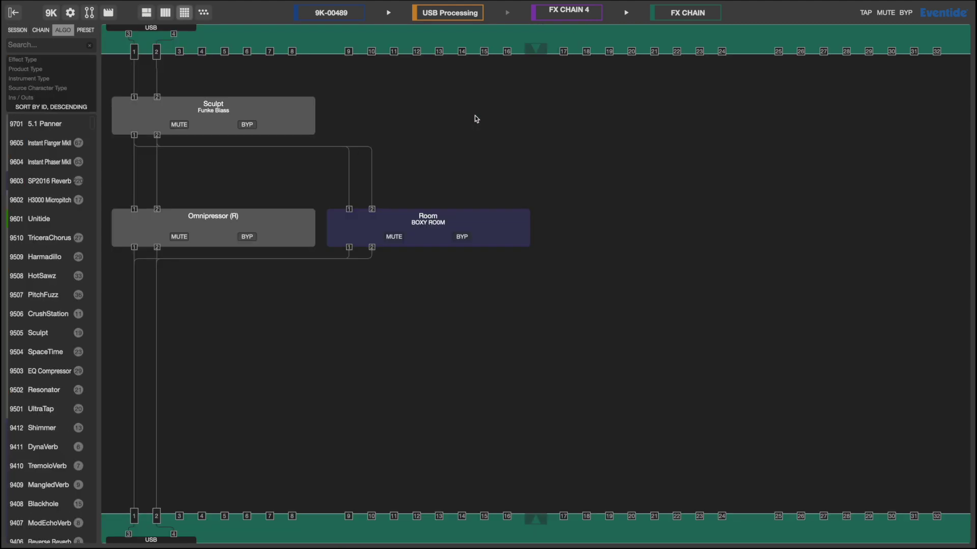